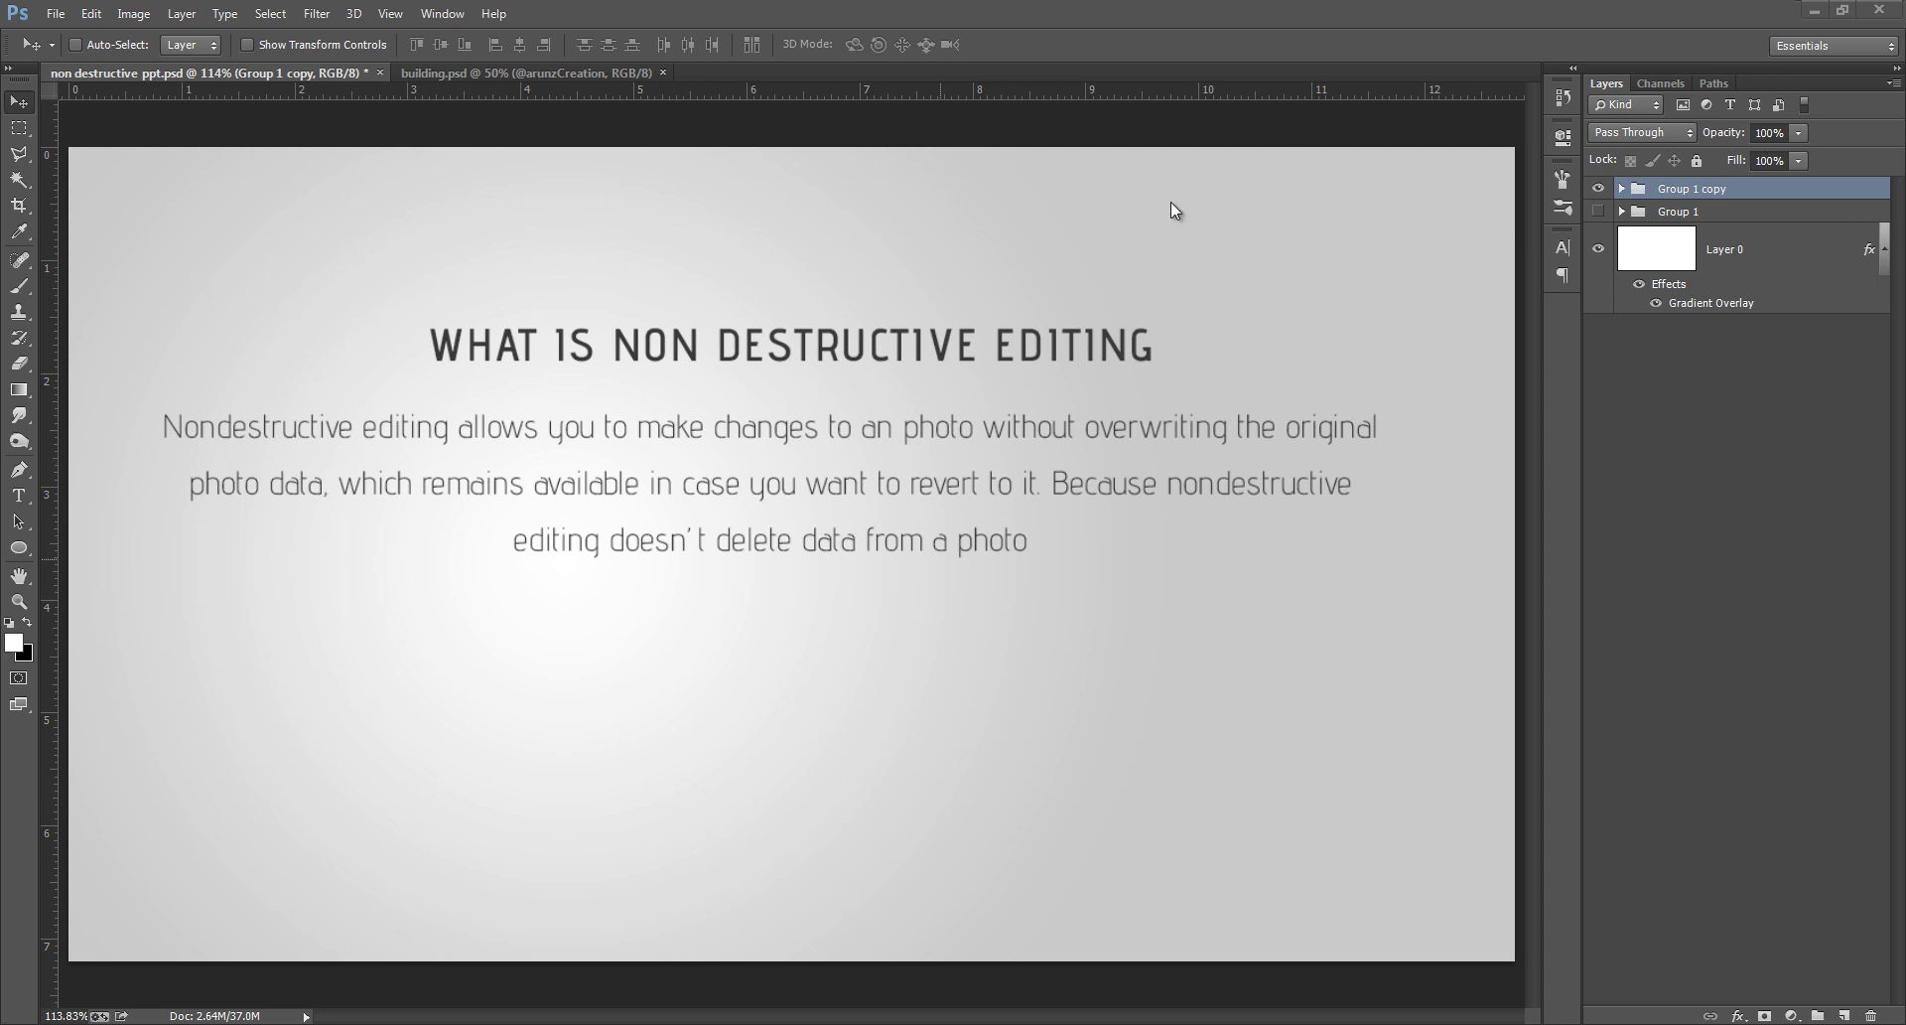
In building.psd, delete the unused hidden Layer 16
{"action": "left_click", "coordinate": [602, 71]}
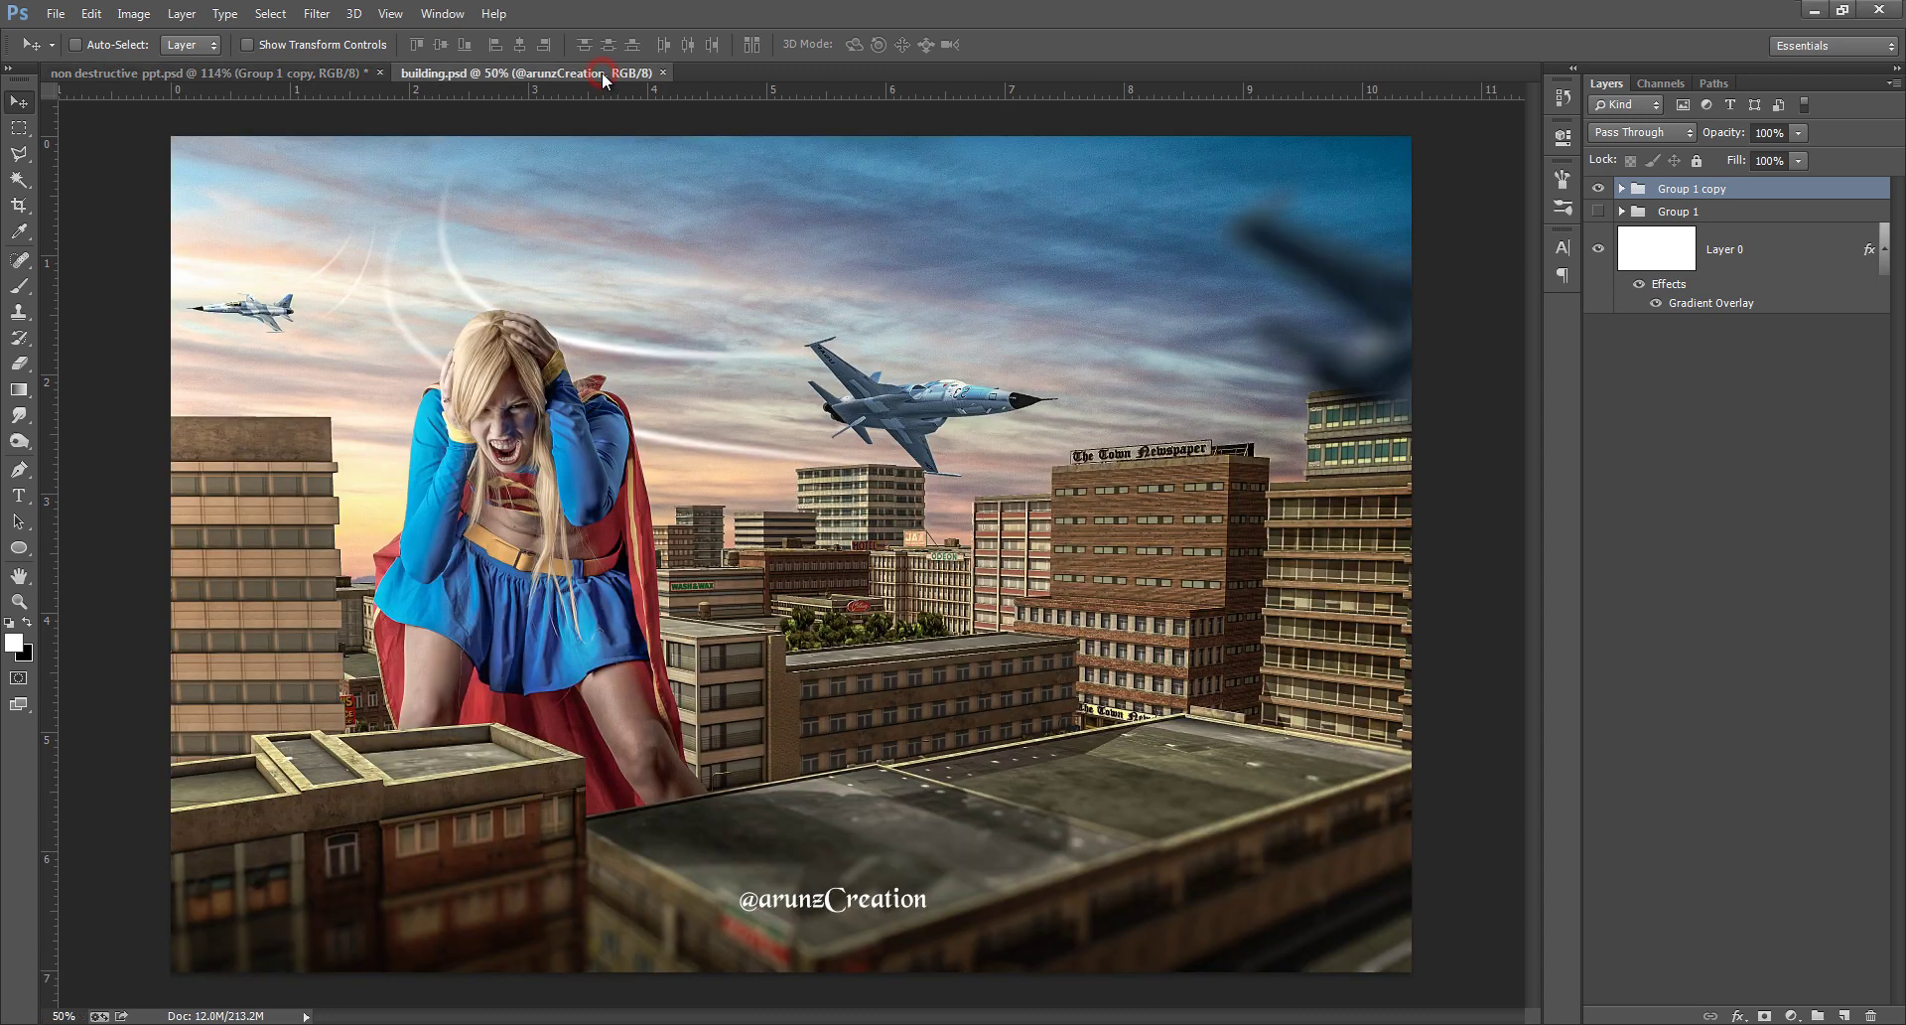
{"action": "scroll", "coordinate": [1886, 367], "scroll_direction": "down", "scroll_amount": 10}
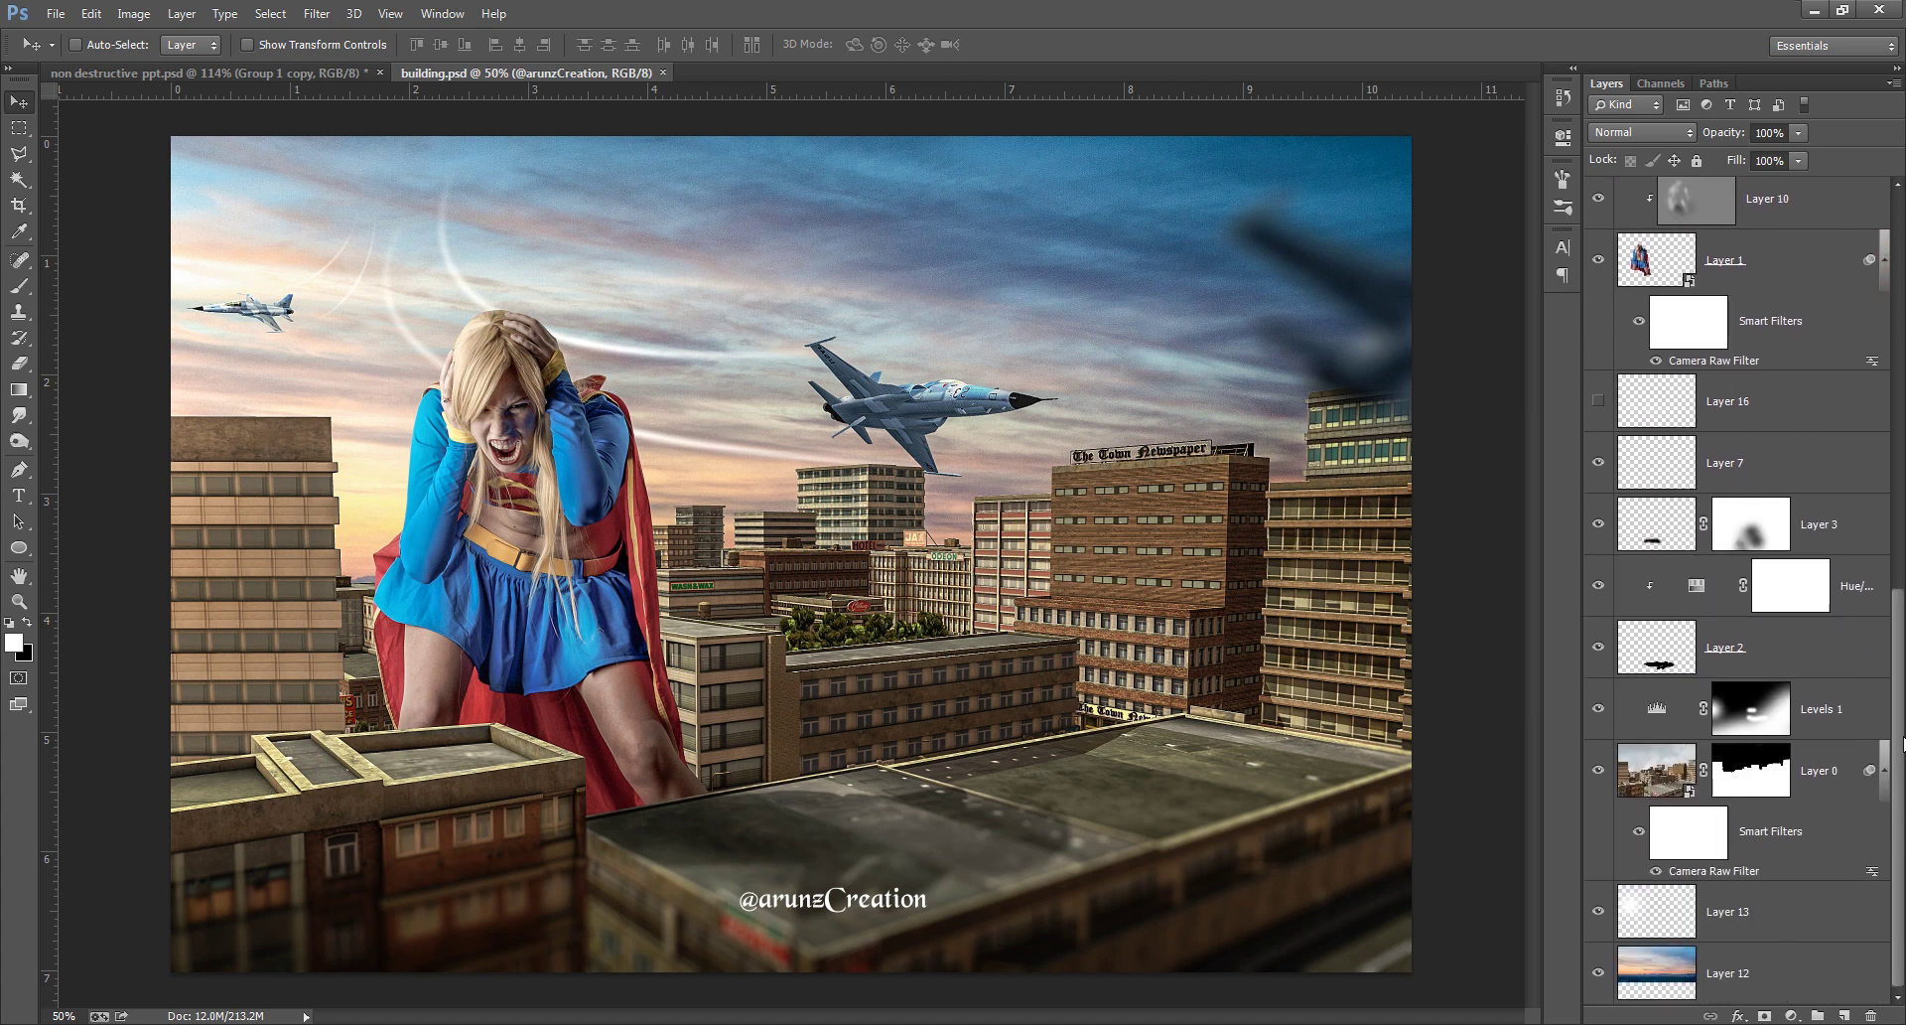
{"action": "scroll", "coordinate": [1899, 743], "scroll_direction": "up", "scroll_amount": 1}
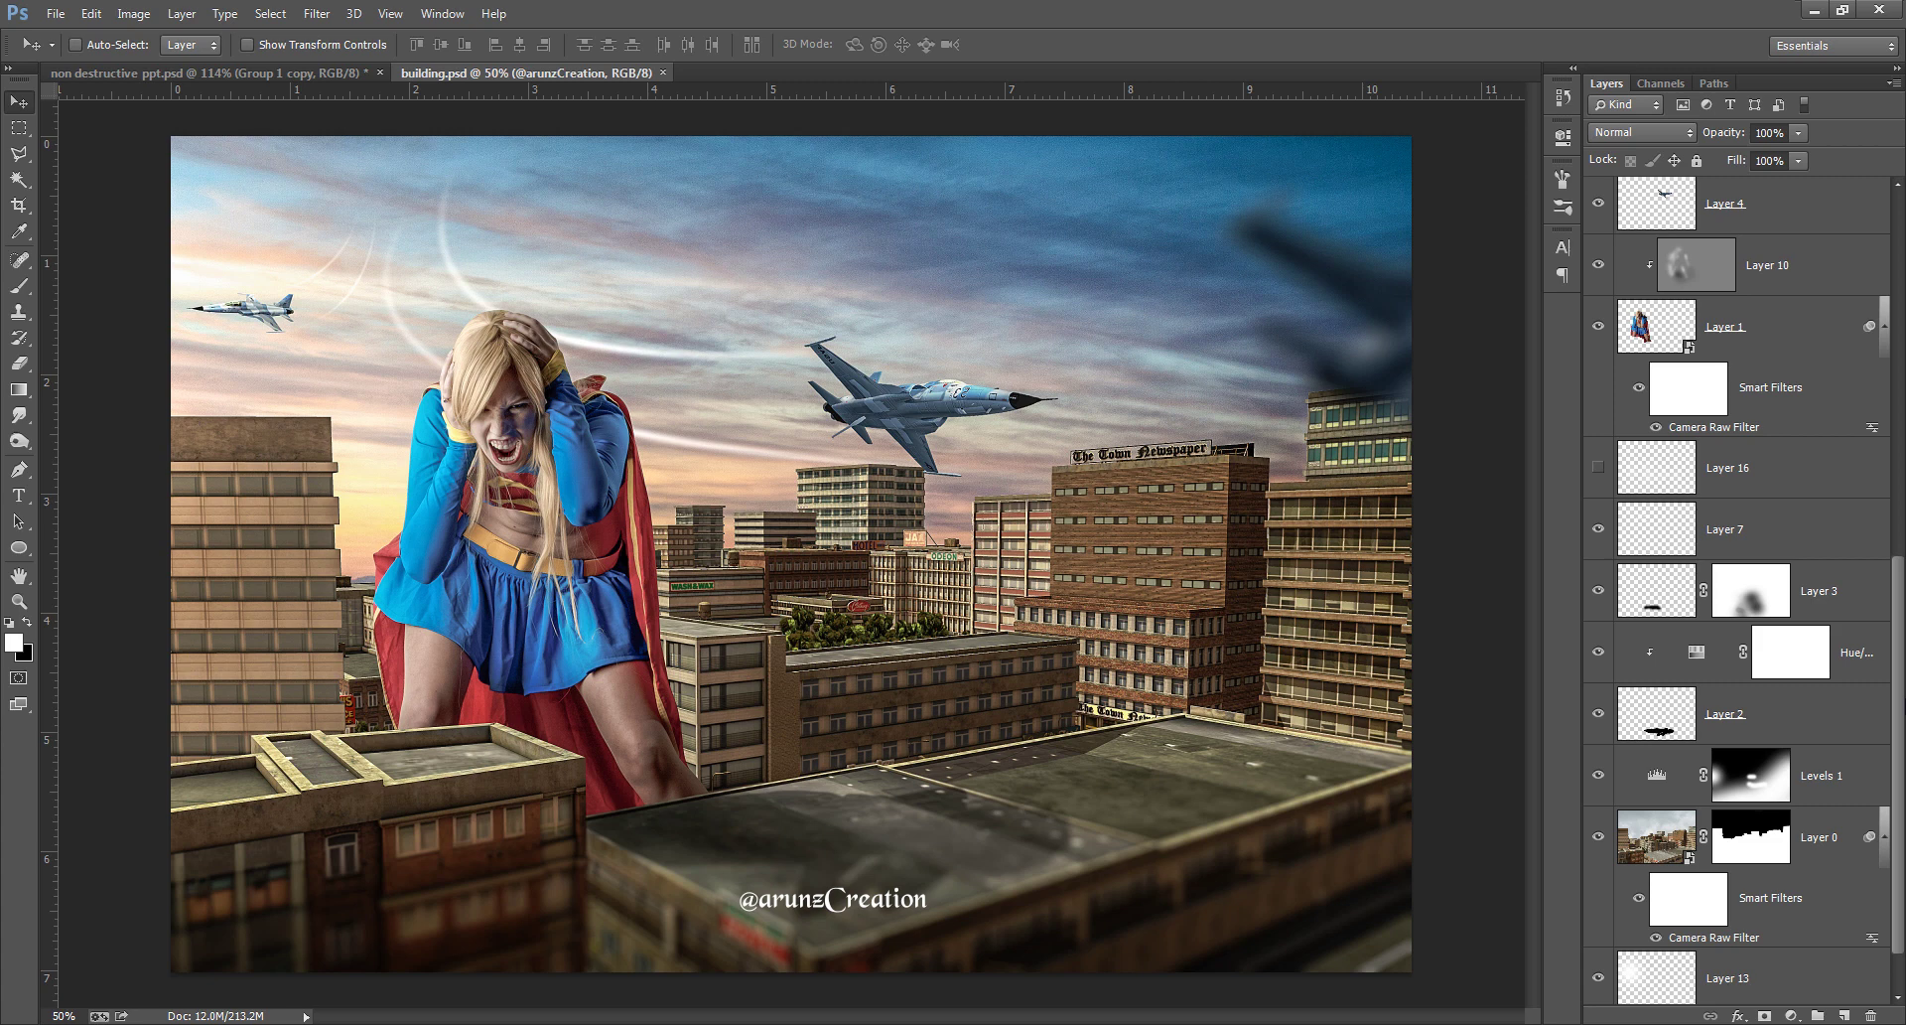
{"action": "scroll", "coordinate": [1856, 552], "scroll_direction": "up", "scroll_amount": 1}
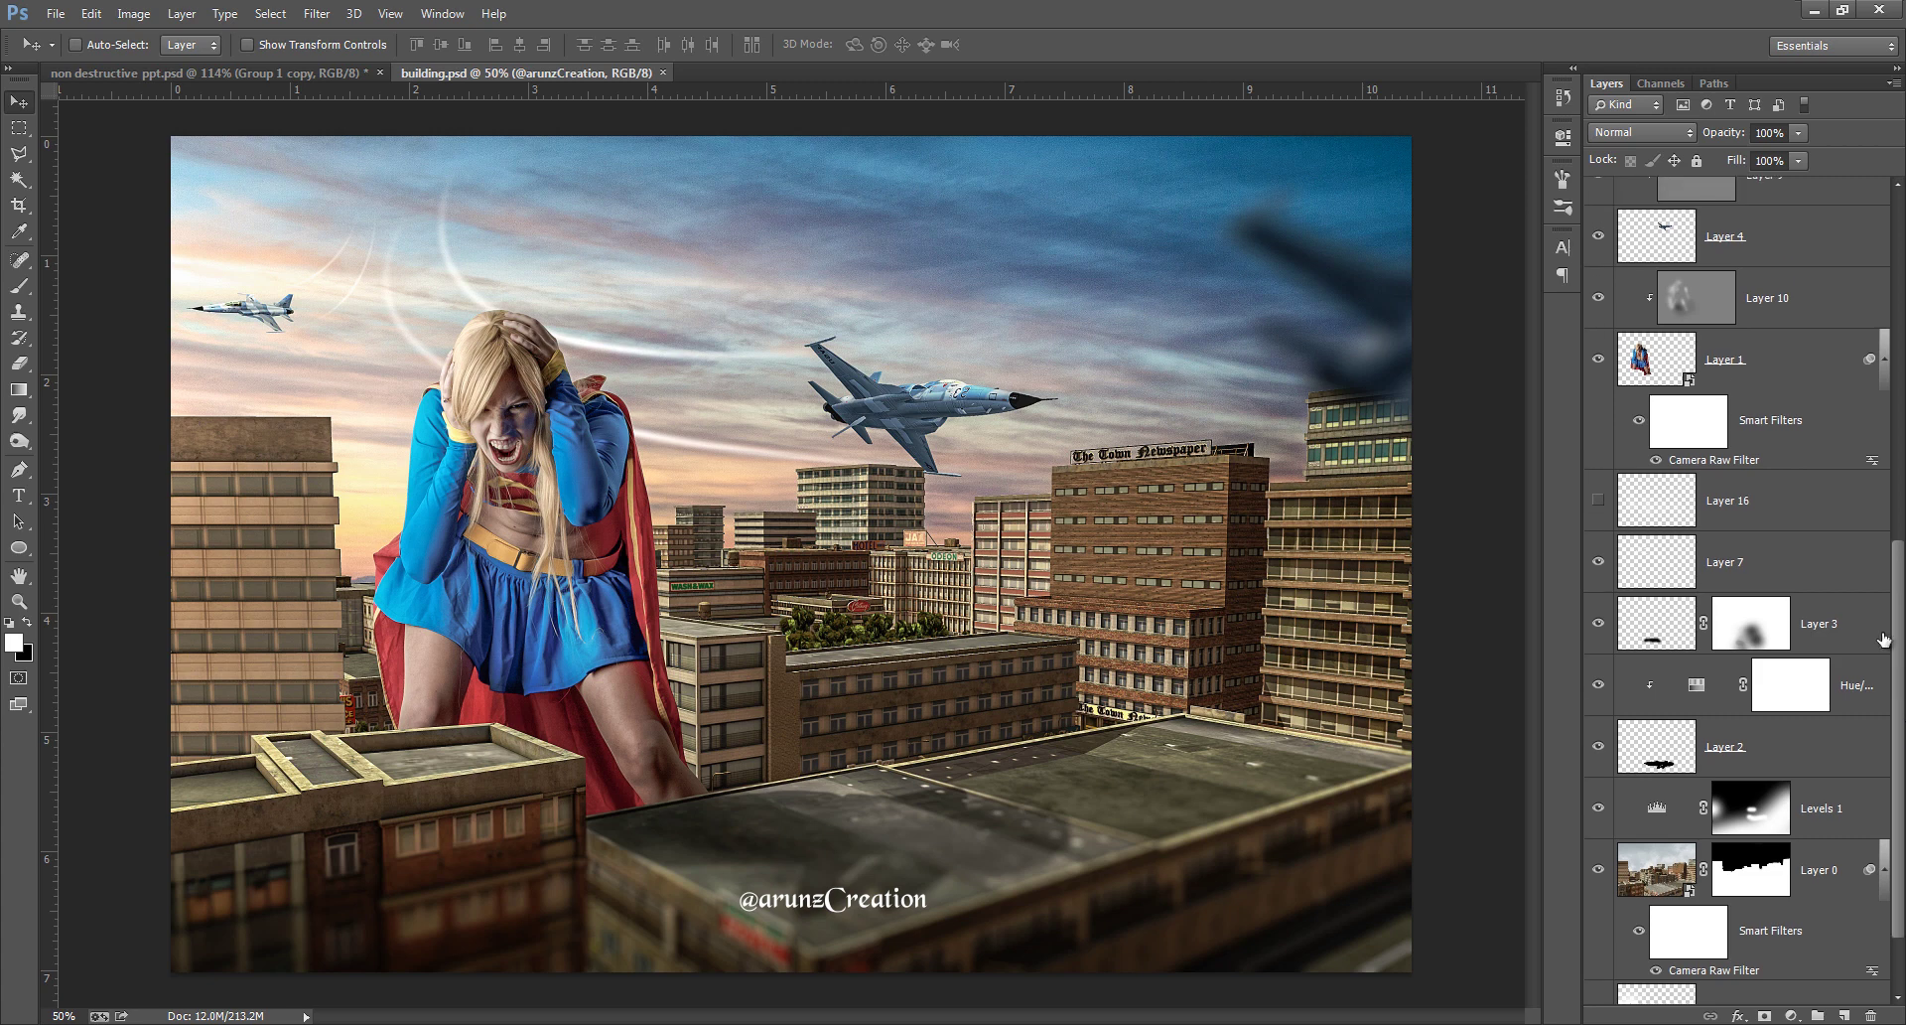
{"action": "left_click", "coordinate": [1805, 499]}
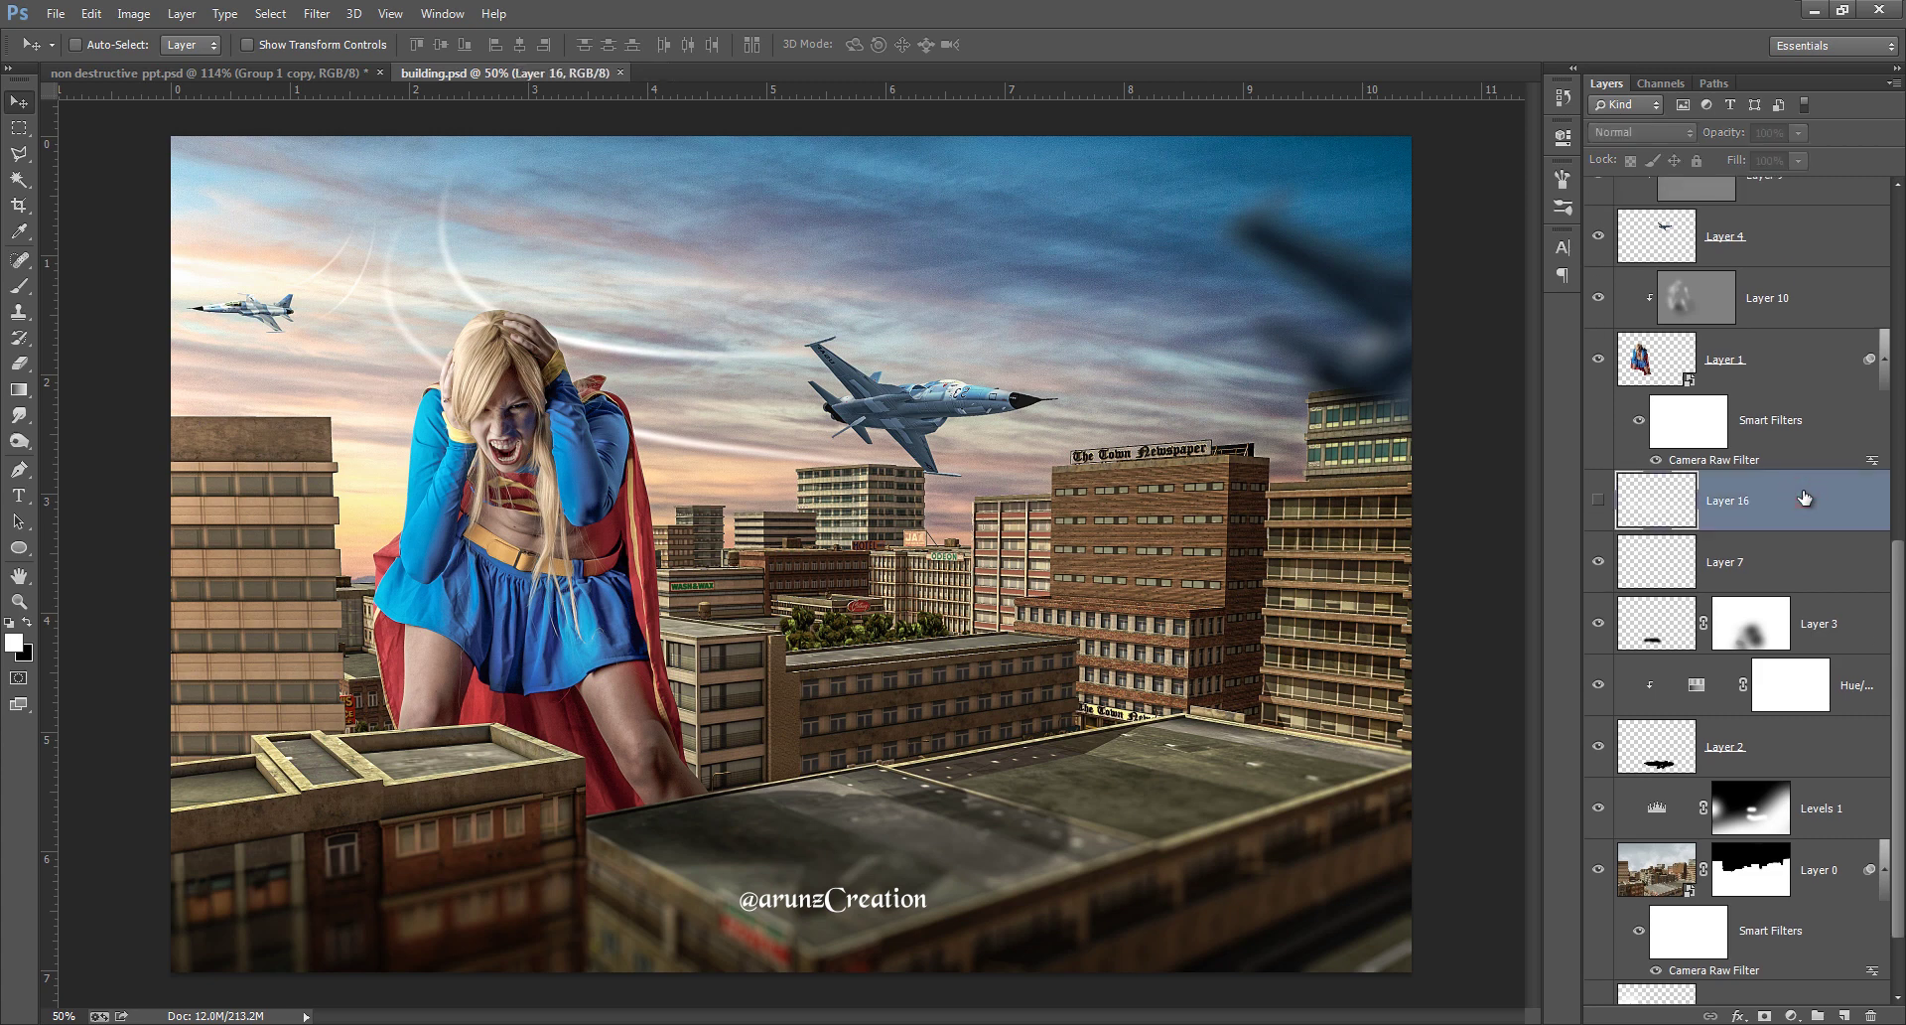
{"action": "key", "text": "Delete"}
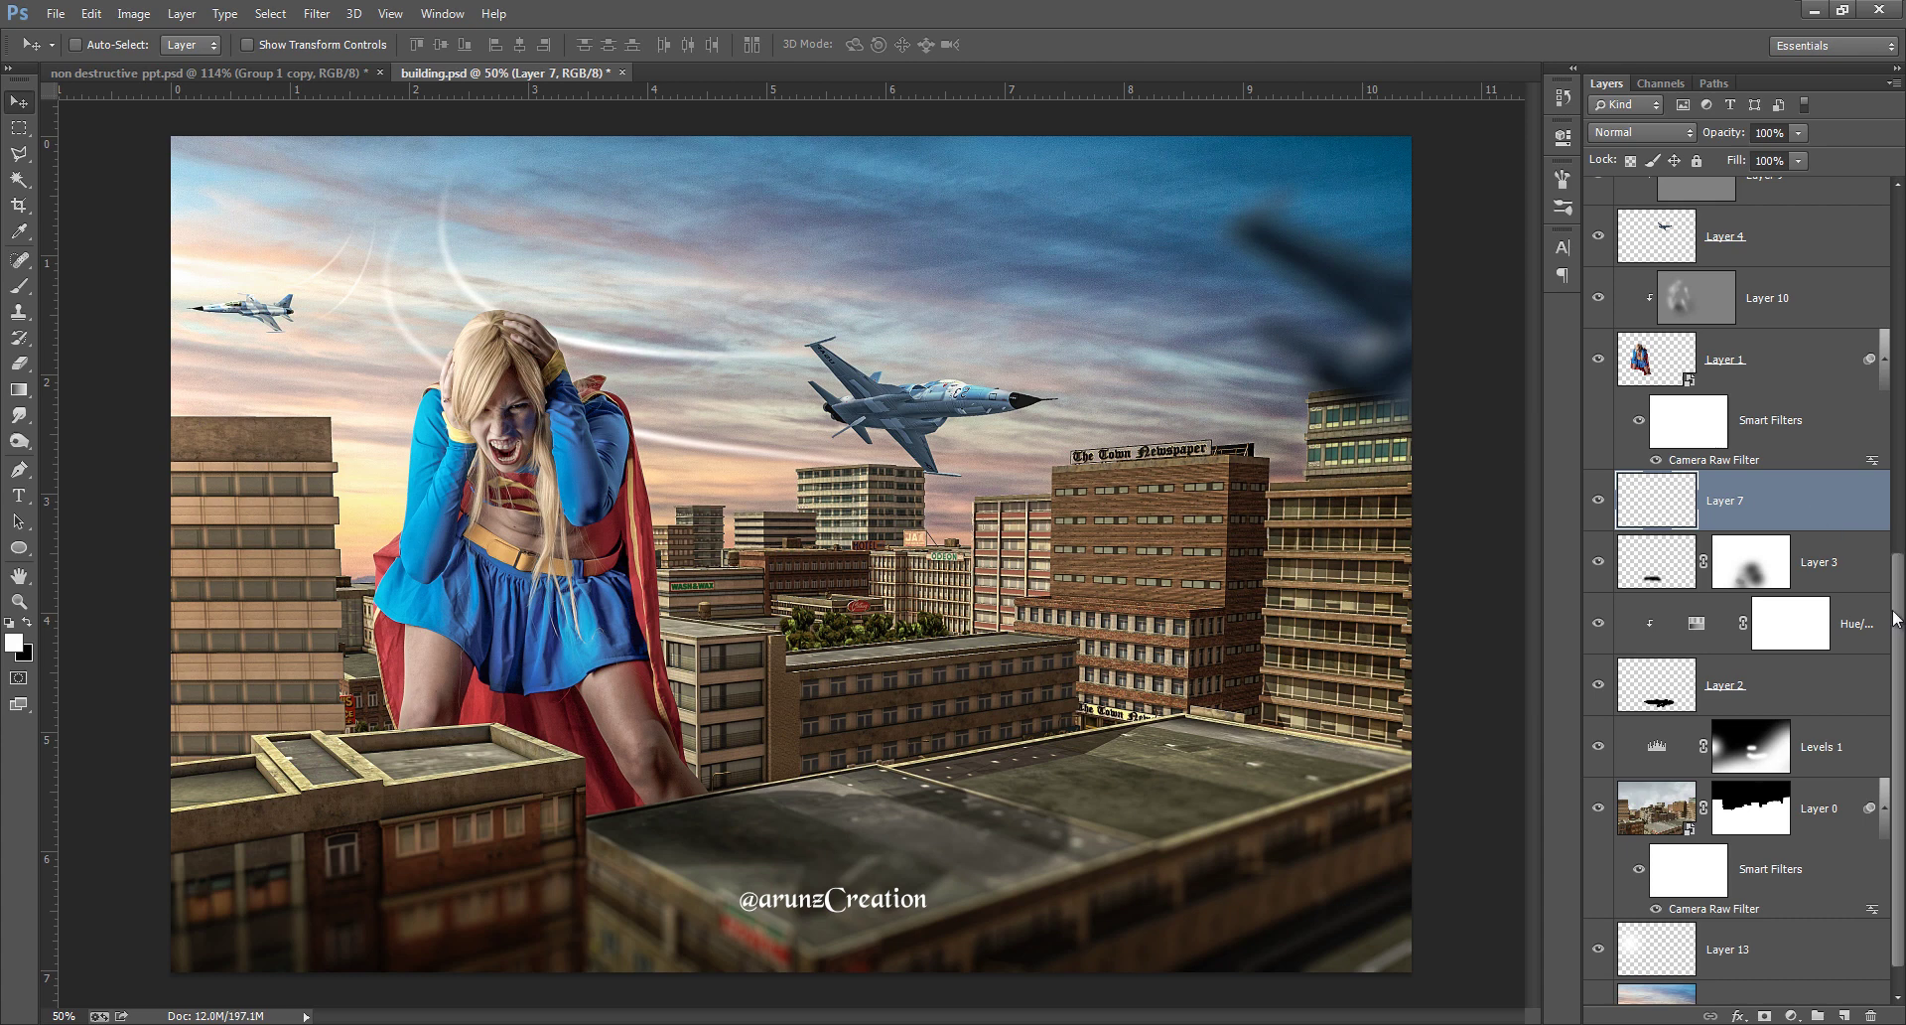
Hide the watermark, Layer 15, Color Efex Pro 4, Layer 14, Layer 8, Layer 5 and Layer 4 copy
{"action": "left_click_drag", "start_coordinate": [1897, 616], "coordinate": [1898, 258]}
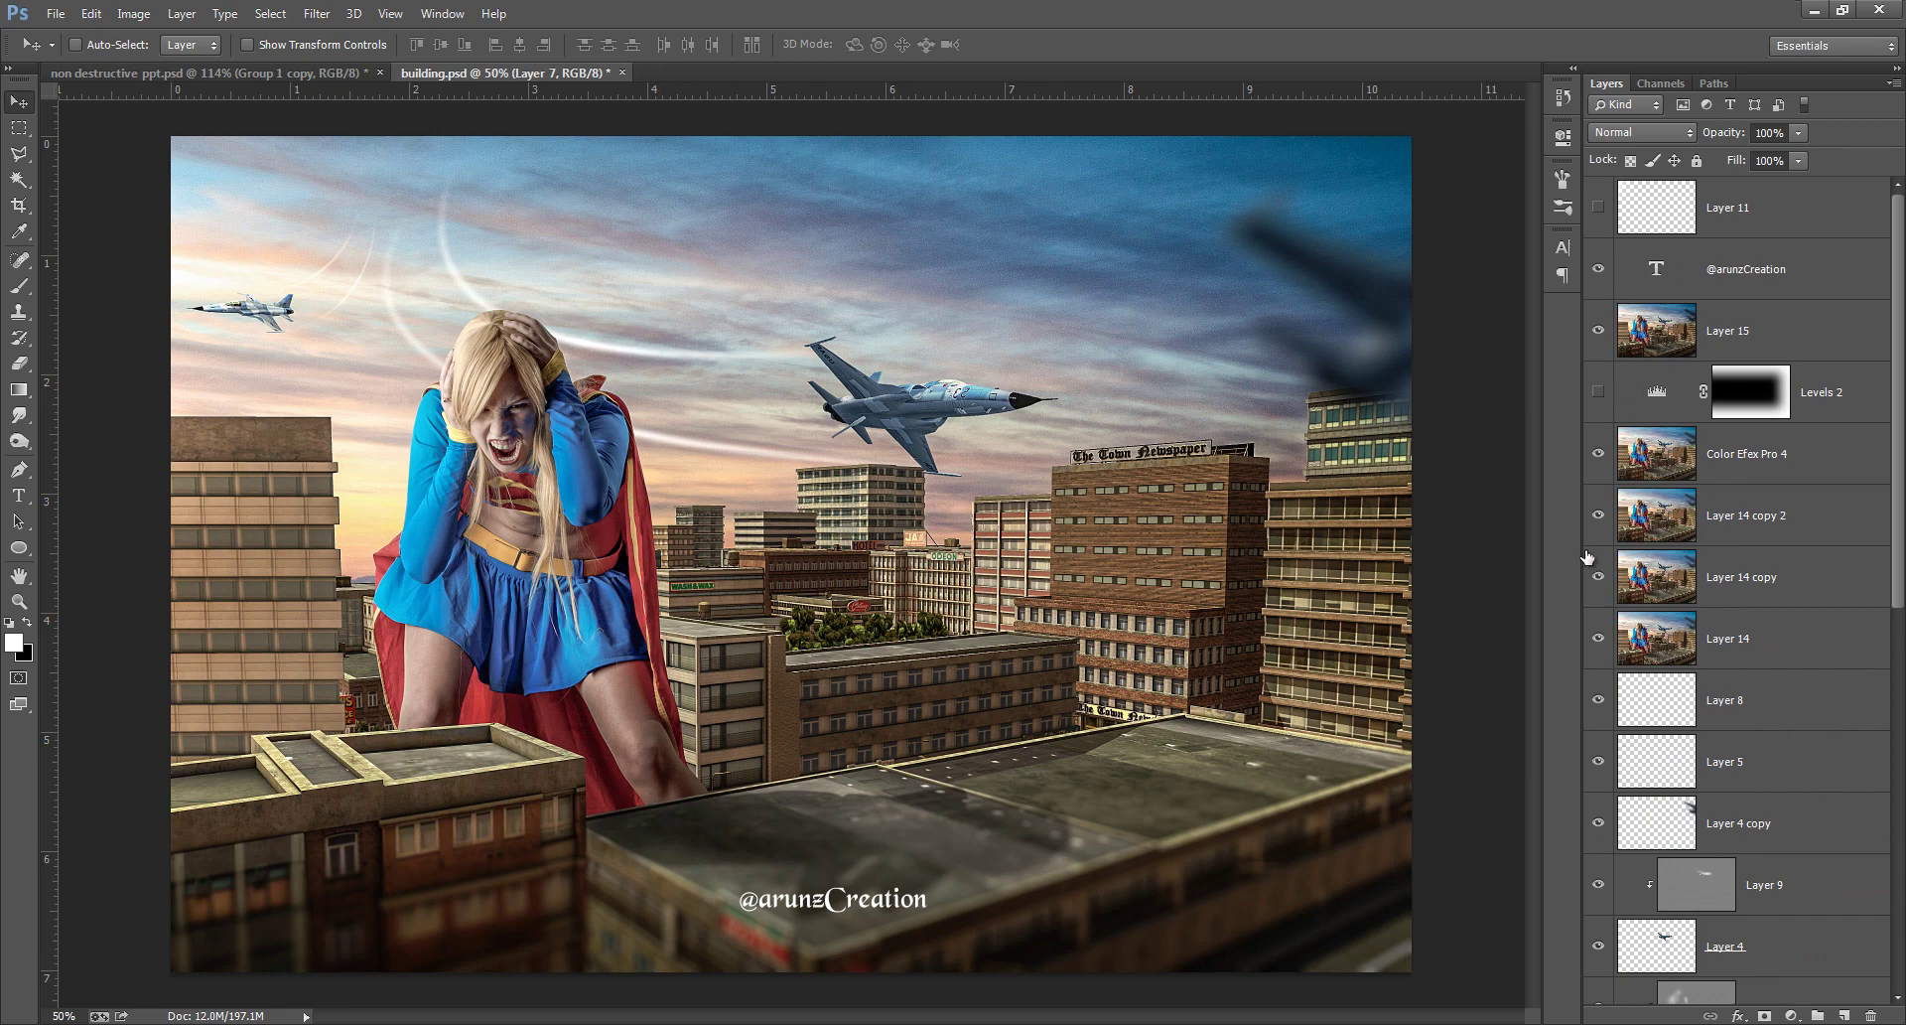
{"action": "left_click", "coordinate": [1598, 268]}
{"action": "left_click_drag", "start_coordinate": [1596, 323], "coordinate": [1597, 663]}
{"action": "left_click_drag", "start_coordinate": [1898, 389], "coordinate": [1897, 533]}
{"action": "left_click_drag", "start_coordinate": [1597, 415], "coordinate": [1599, 925]}
Hide Layer 3, Hue/Saturation, Layer 2, Levels 1 and Layer 0, leaving only the sky
{"action": "scroll", "coordinate": [1904, 640], "scroll_direction": "down", "scroll_amount": 5}
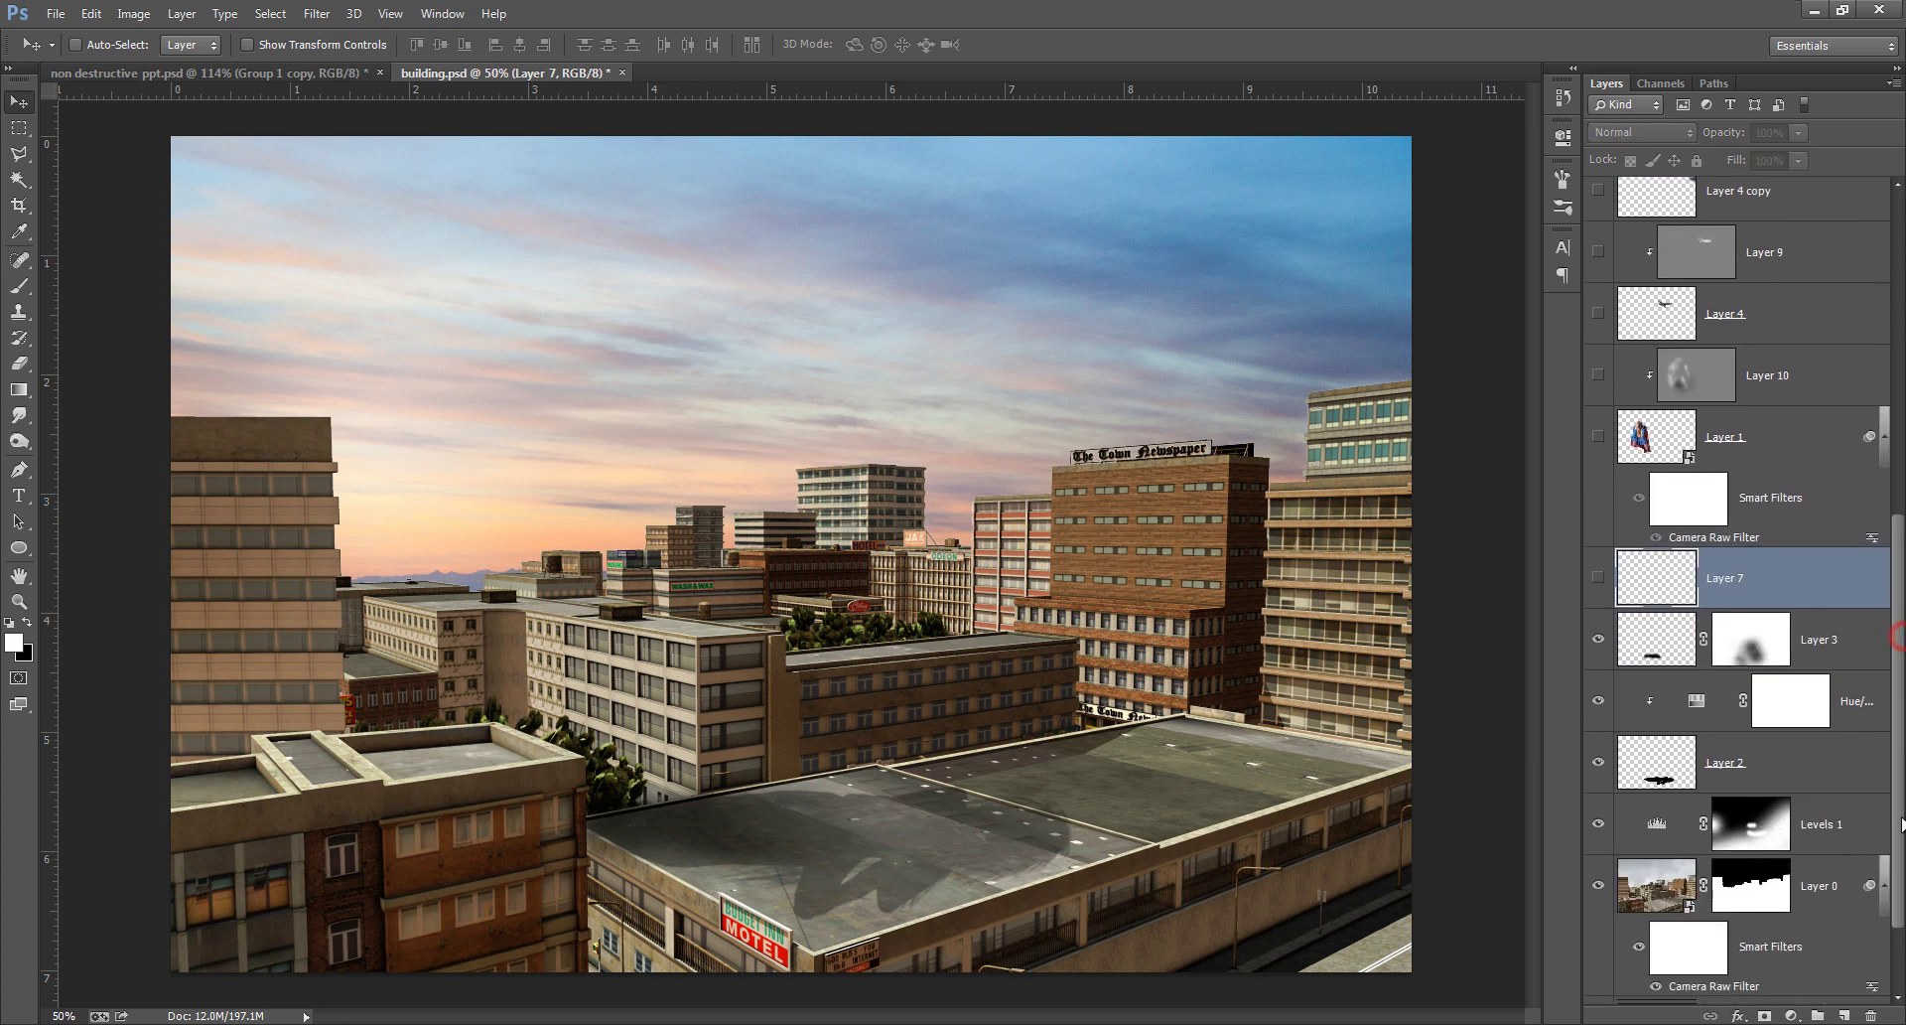
{"action": "left_click", "coordinate": [1598, 629]}
{"action": "left_click", "coordinate": [1601, 692]}
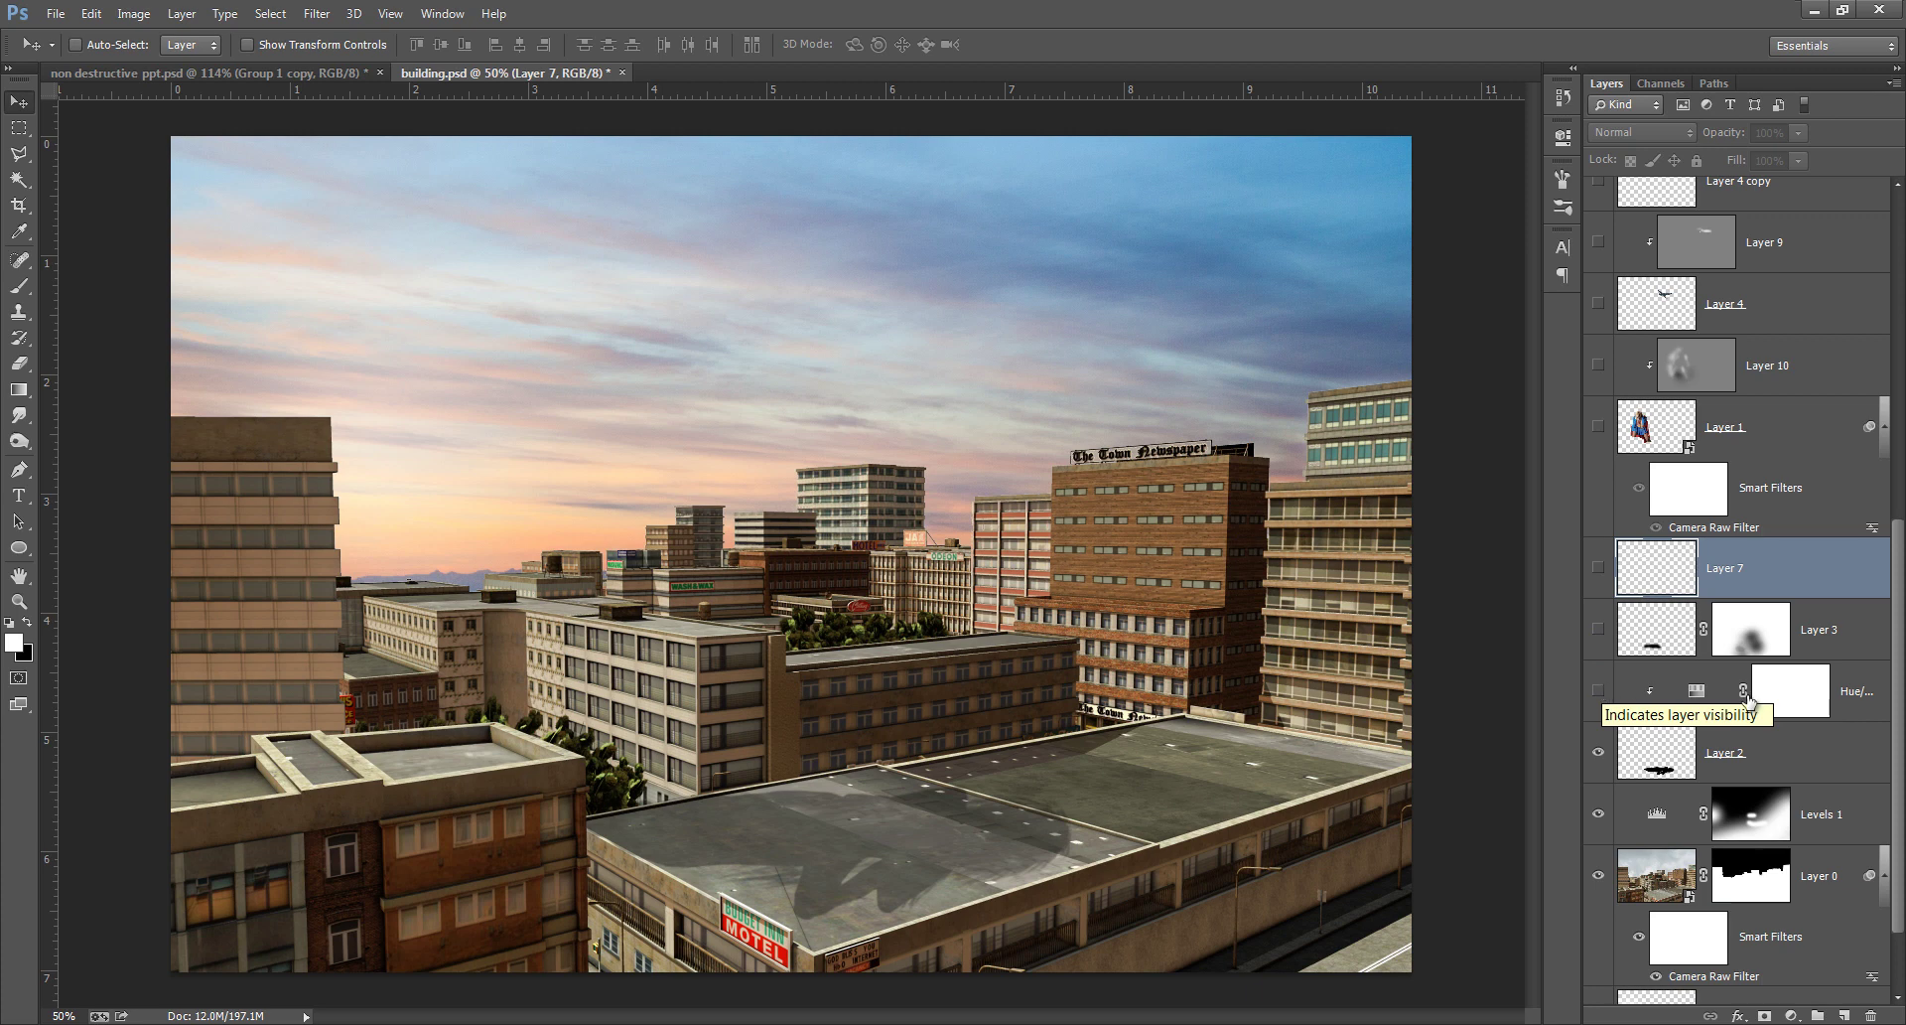
{"action": "scroll", "coordinate": [1601, 671], "scroll_direction": "down", "scroll_amount": 2}
{"action": "left_click", "coordinate": [1599, 650]}
{"action": "left_click", "coordinate": [1597, 708]}
{"action": "left_click", "coordinate": [1597, 770]}
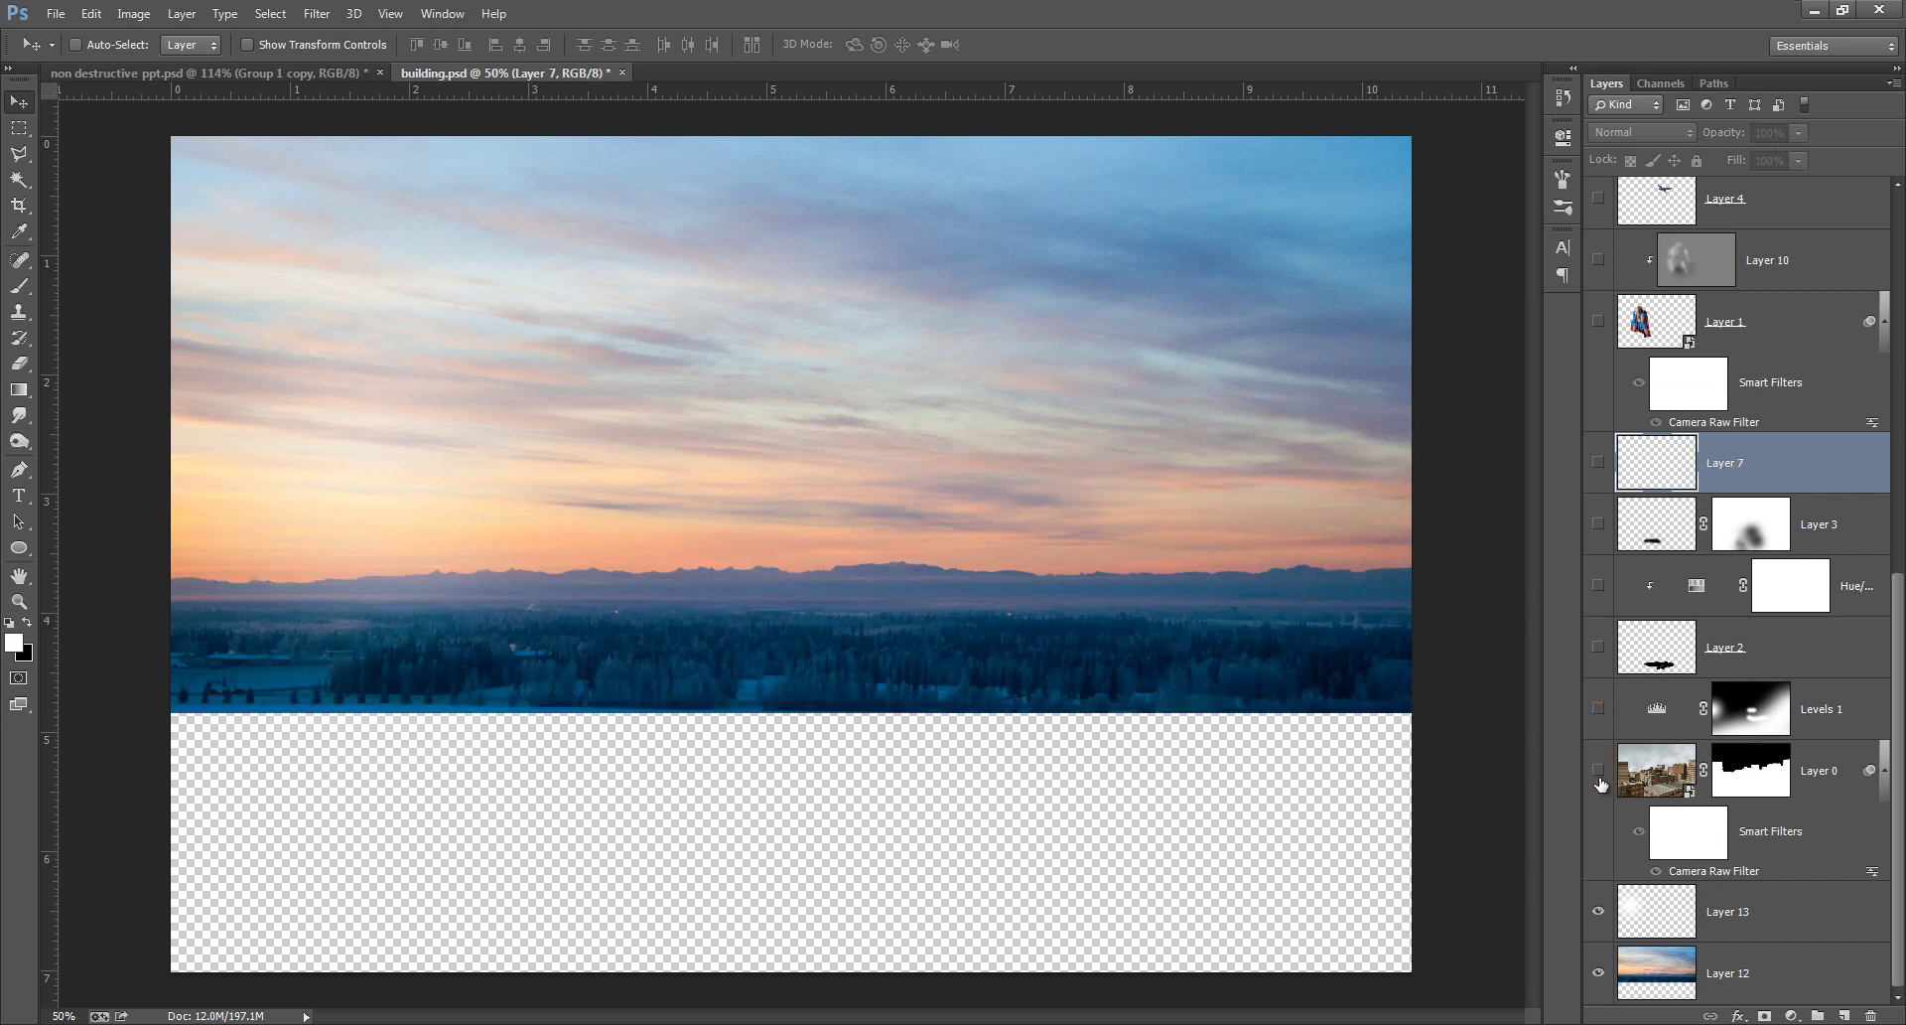
Show Layer 0, Levels 1, Layer 2, Hue/Saturation, Layer 3, Layer 7 and Layer 1 supergirl
{"action": "left_click", "coordinate": [1598, 770]}
{"action": "left_click", "coordinate": [1598, 708]}
{"action": "left_click", "coordinate": [1598, 648]}
{"action": "left_click", "coordinate": [1598, 586]}
{"action": "left_click", "coordinate": [1598, 524]}
{"action": "left_click", "coordinate": [1600, 461]}
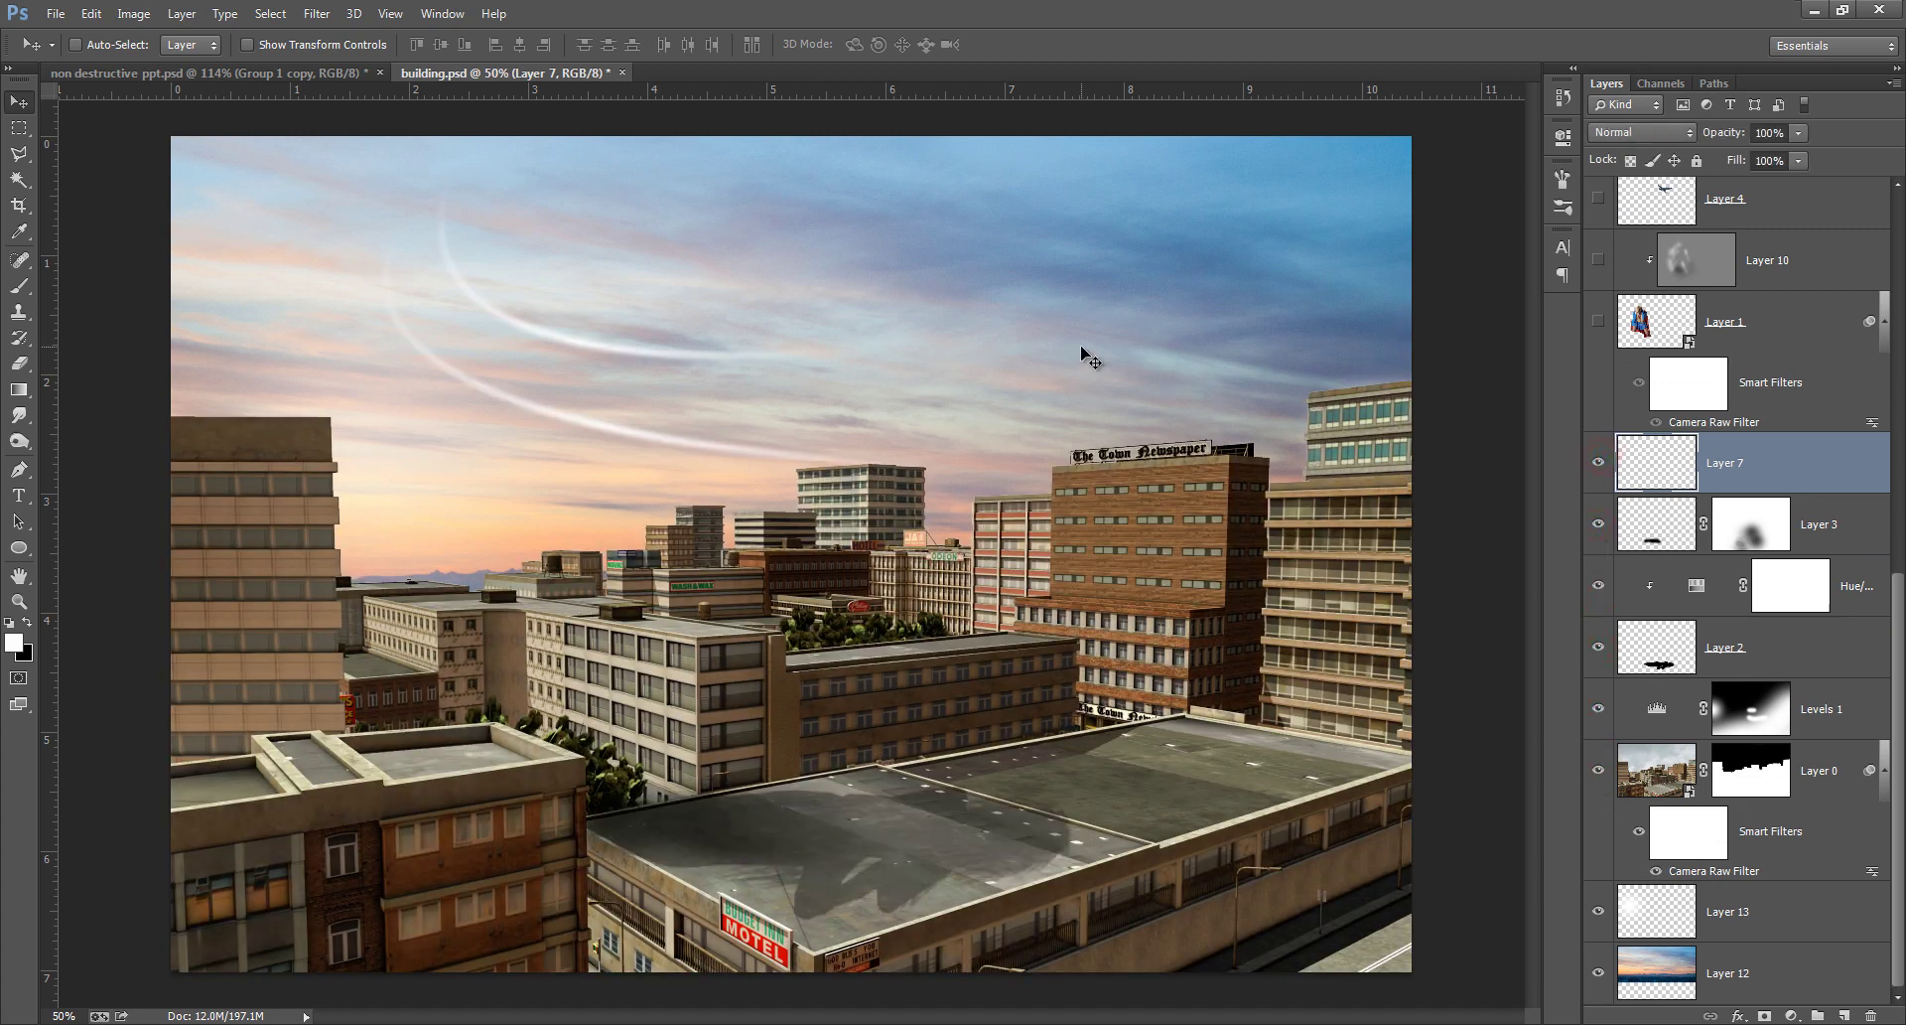
{"action": "left_click", "coordinate": [1598, 321]}
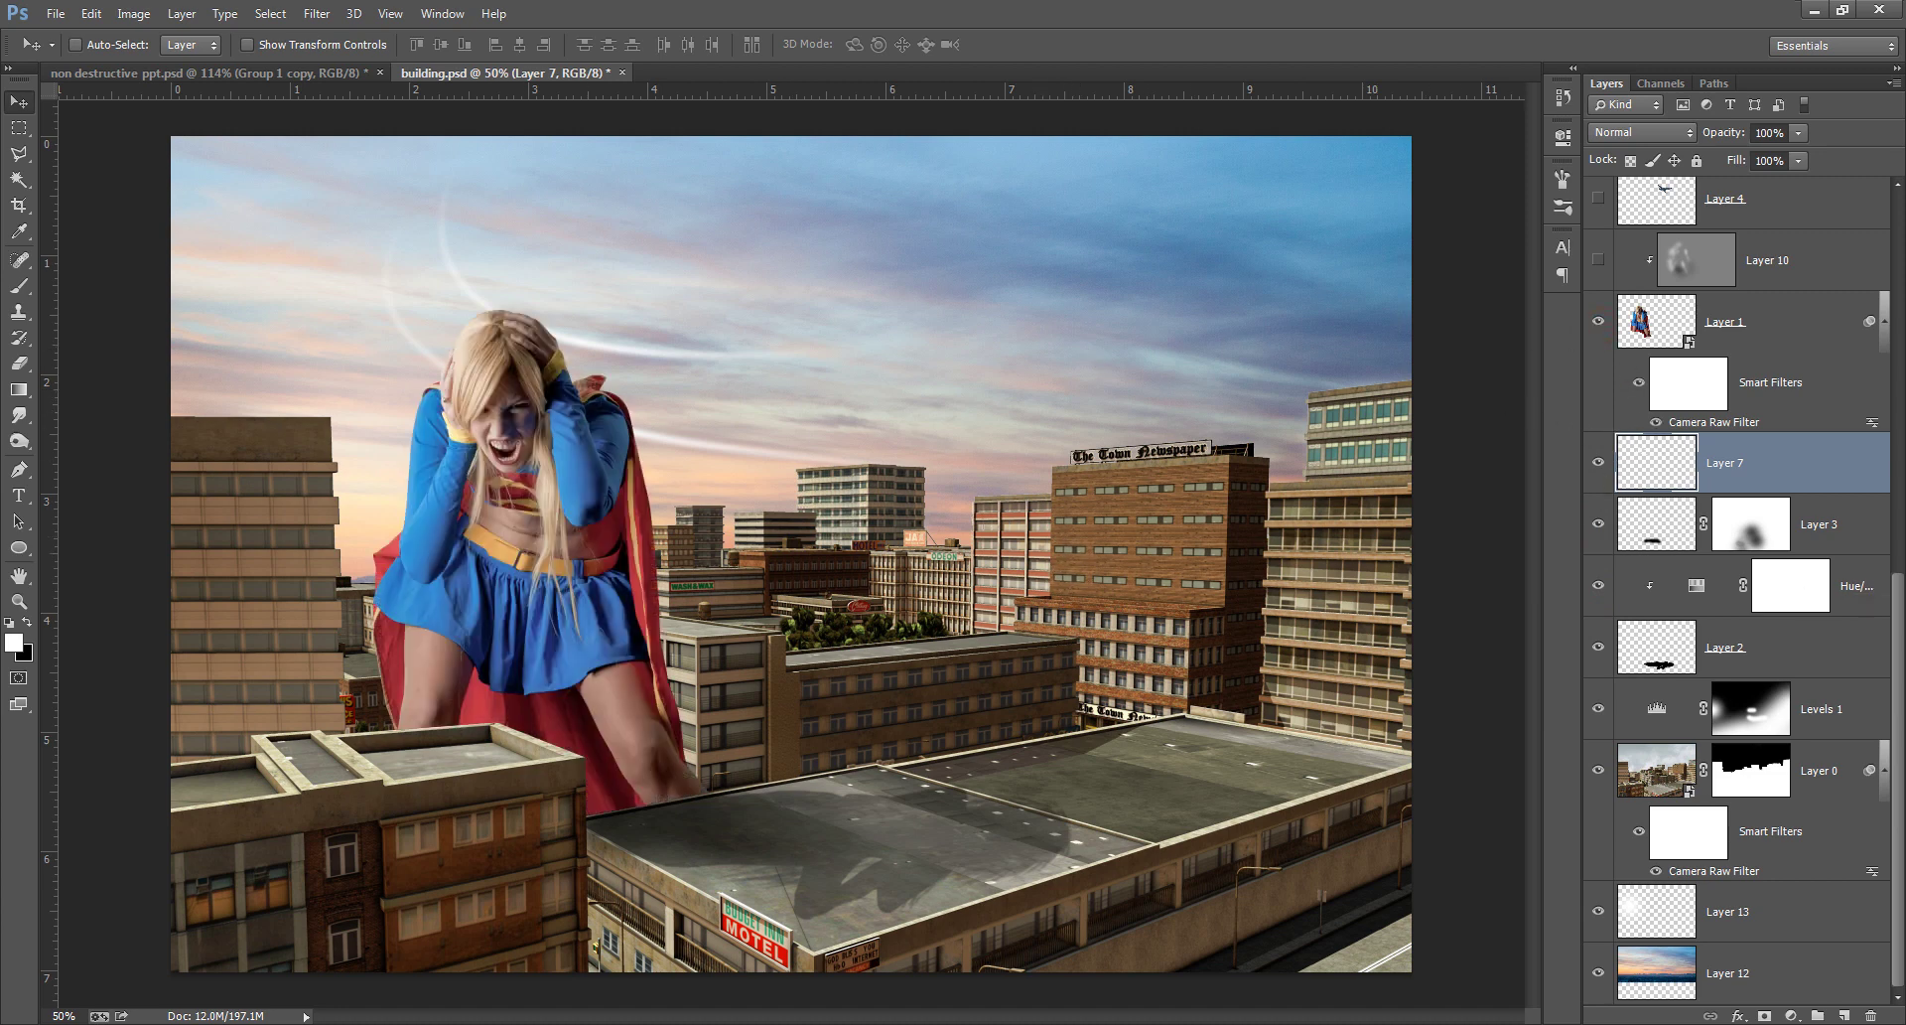
Show Layer 10, the Layer 4 jet, Layer 9, Layer 4 copy smoke, Layer 5 jet and Layer 14
{"action": "scroll", "coordinate": [1899, 551], "scroll_direction": "up", "scroll_amount": 3}
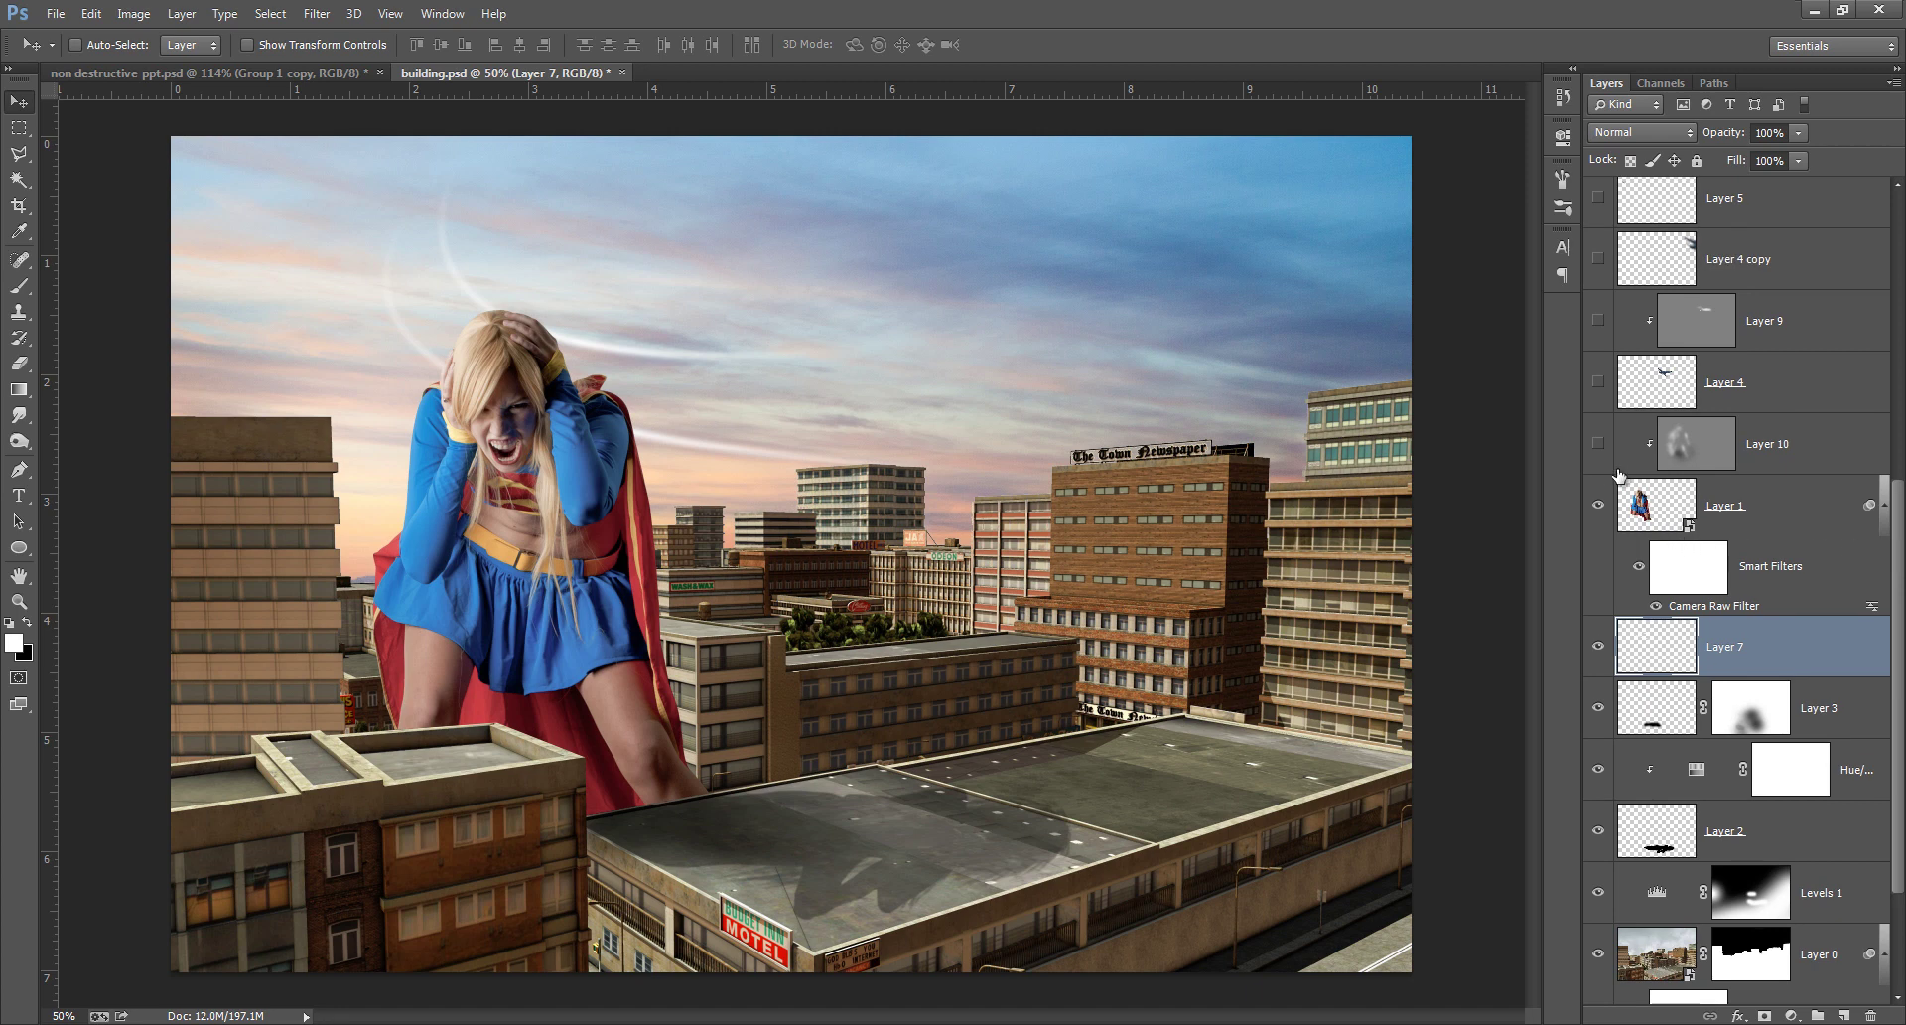
{"action": "left_click", "coordinate": [1598, 444]}
{"action": "left_click", "coordinate": [1599, 382]}
{"action": "left_click", "coordinate": [1598, 319]}
{"action": "left_click", "coordinate": [1598, 260]}
{"action": "scroll", "coordinate": [1598, 259], "scroll_direction": "up", "scroll_amount": 3}
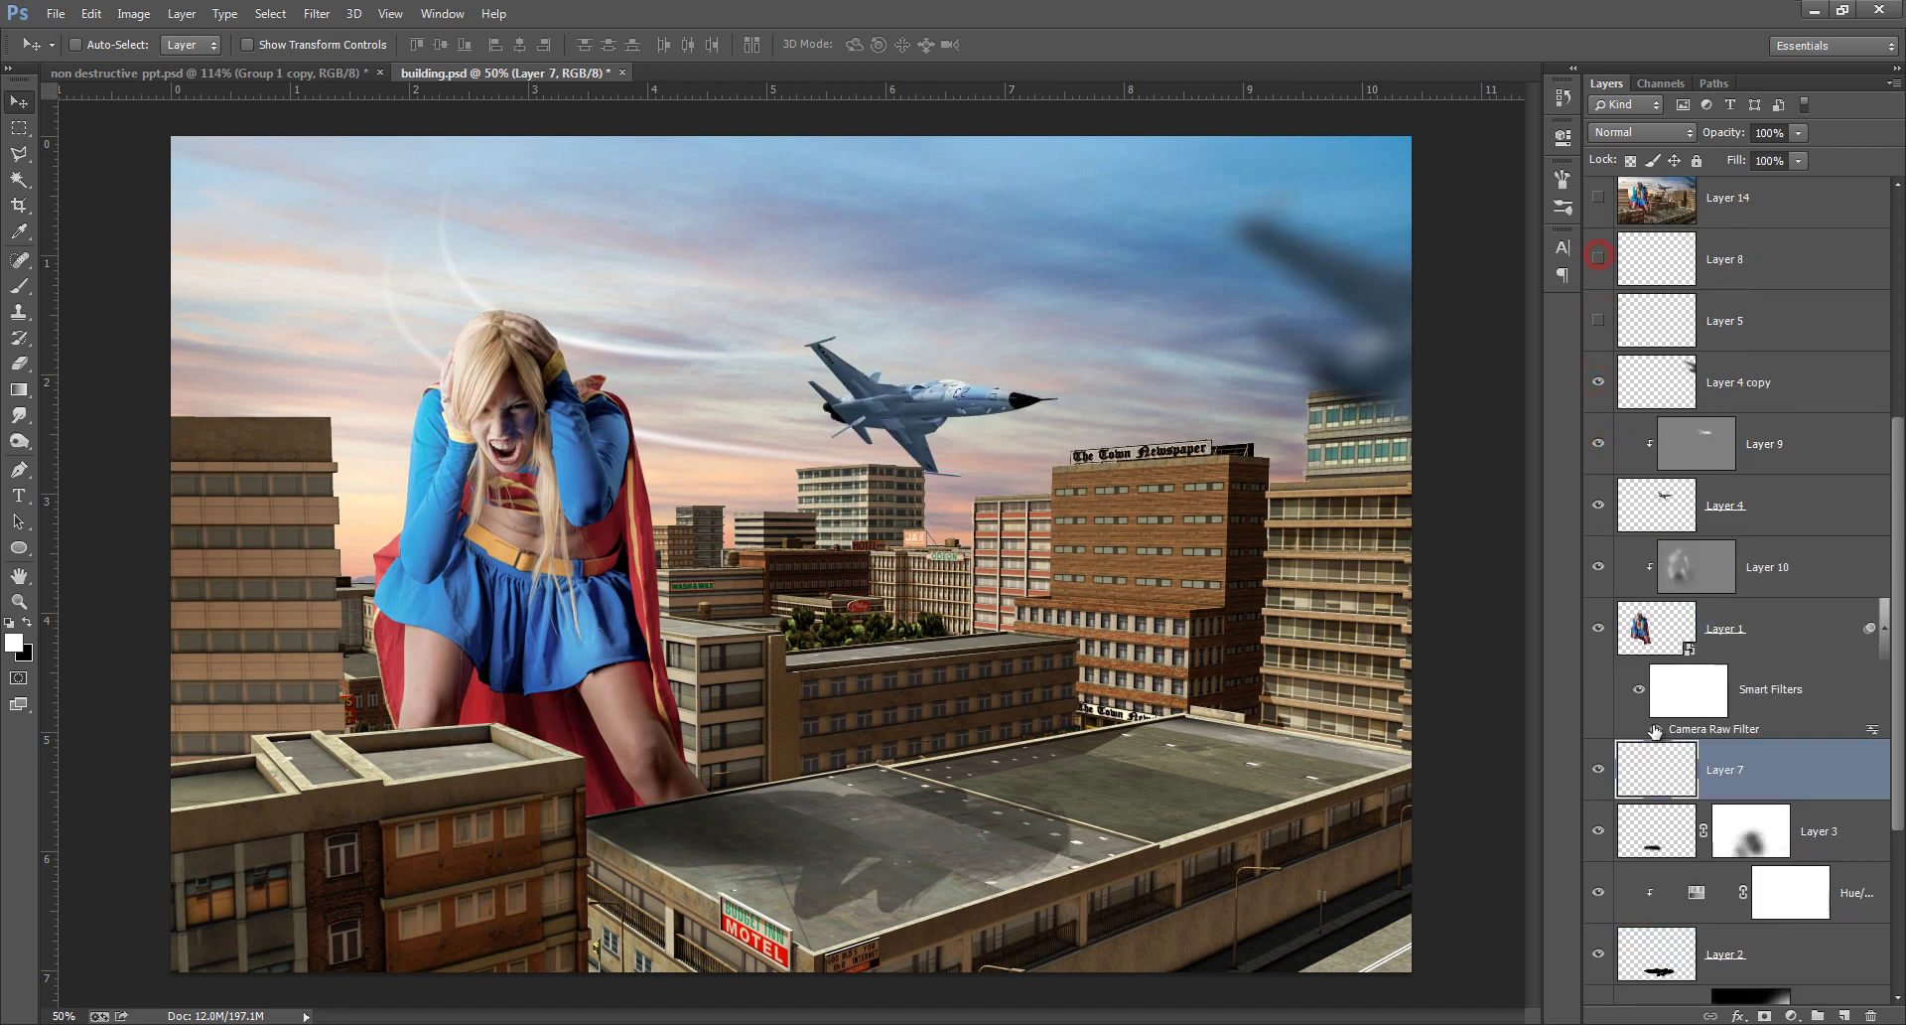
{"action": "left_click", "coordinate": [1599, 382]}
{"action": "left_click", "coordinate": [1598, 259]}
Restore Layer 14 copies, Color Efex Pro 4, Levels 2, Layer 15 and watermark, then return to ppt.psd
{"action": "scroll", "coordinate": [1609, 477], "scroll_direction": "up", "scroll_amount": 5}
{"action": "left_click", "coordinate": [1599, 505]}
{"action": "left_click", "coordinate": [1599, 444]}
{"action": "left_click", "coordinate": [1599, 382]}
{"action": "left_click", "coordinate": [1599, 318]}
{"action": "left_click", "coordinate": [1599, 259]}
{"action": "left_click", "coordinate": [1599, 198]}
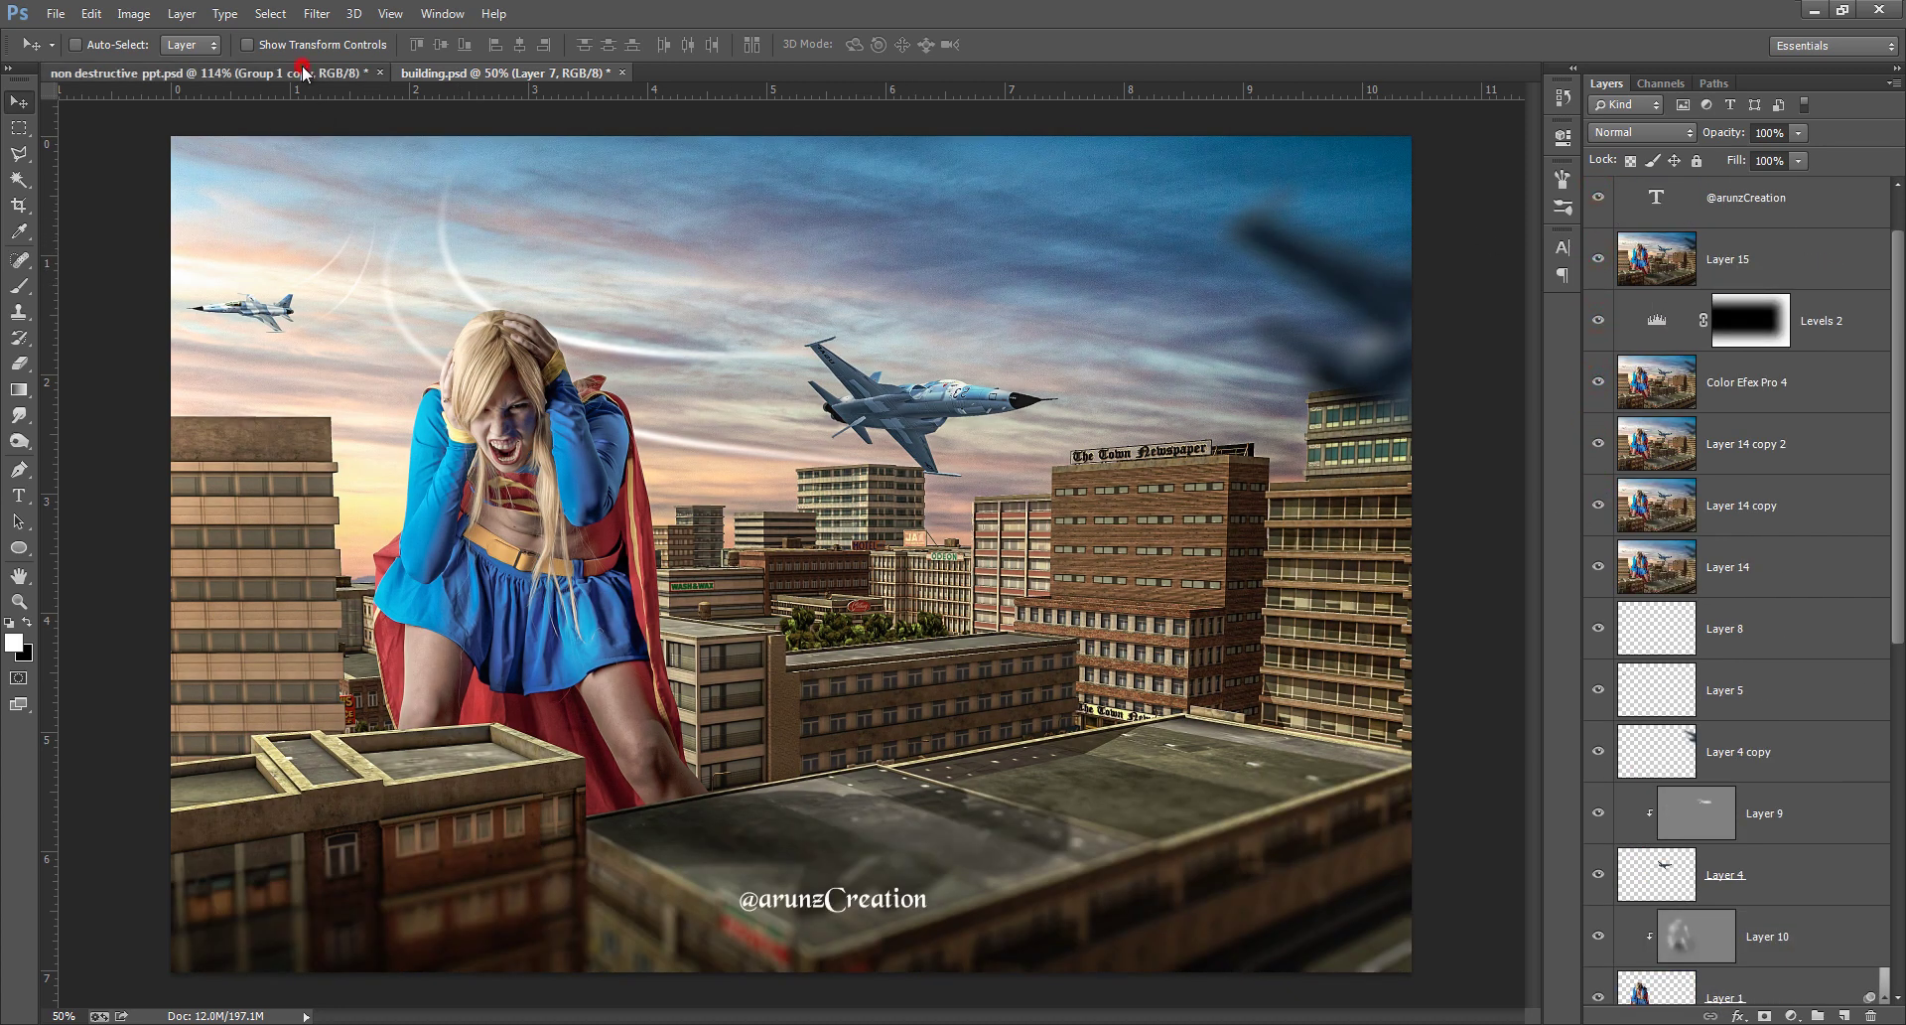
{"action": "left_click", "coordinate": [302, 75]}
Hide Group 1 copy and show Group 1's technique list, then browse adjustment layer types
{"action": "left_click", "coordinate": [1598, 188]}
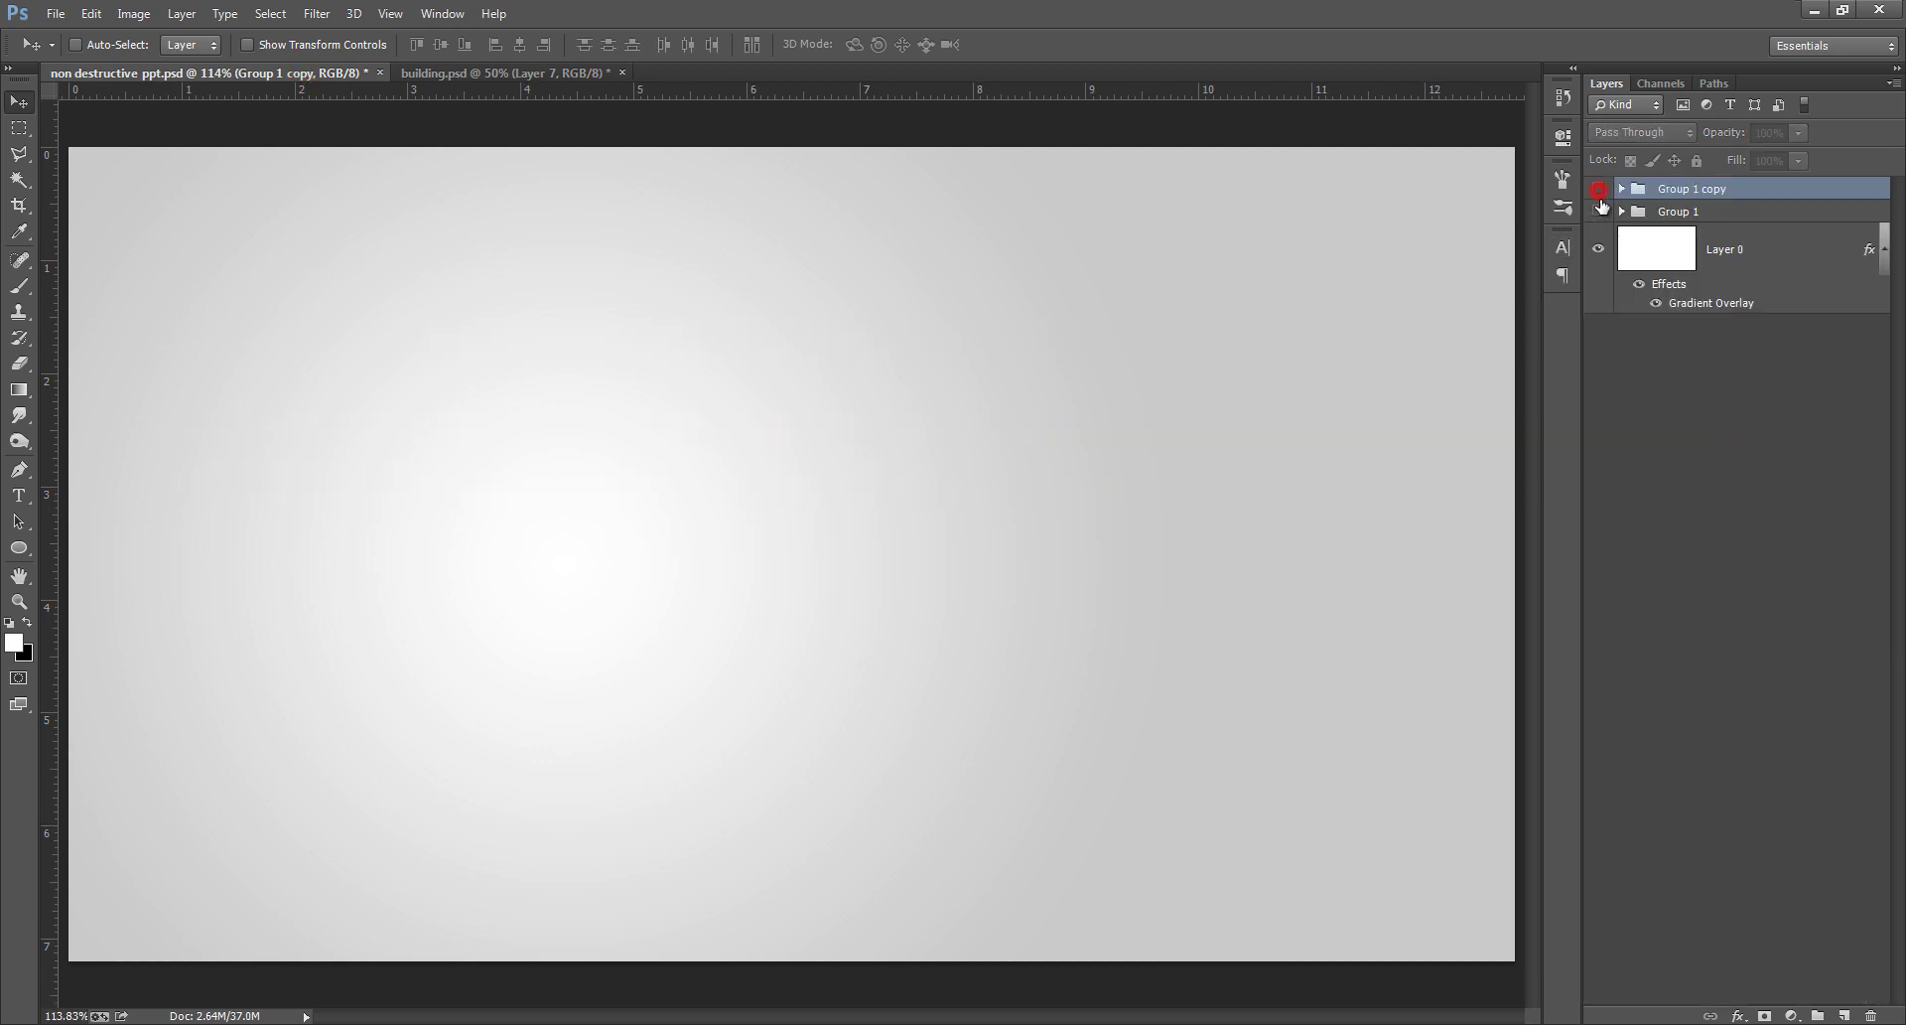
{"action": "left_click", "coordinate": [1598, 211]}
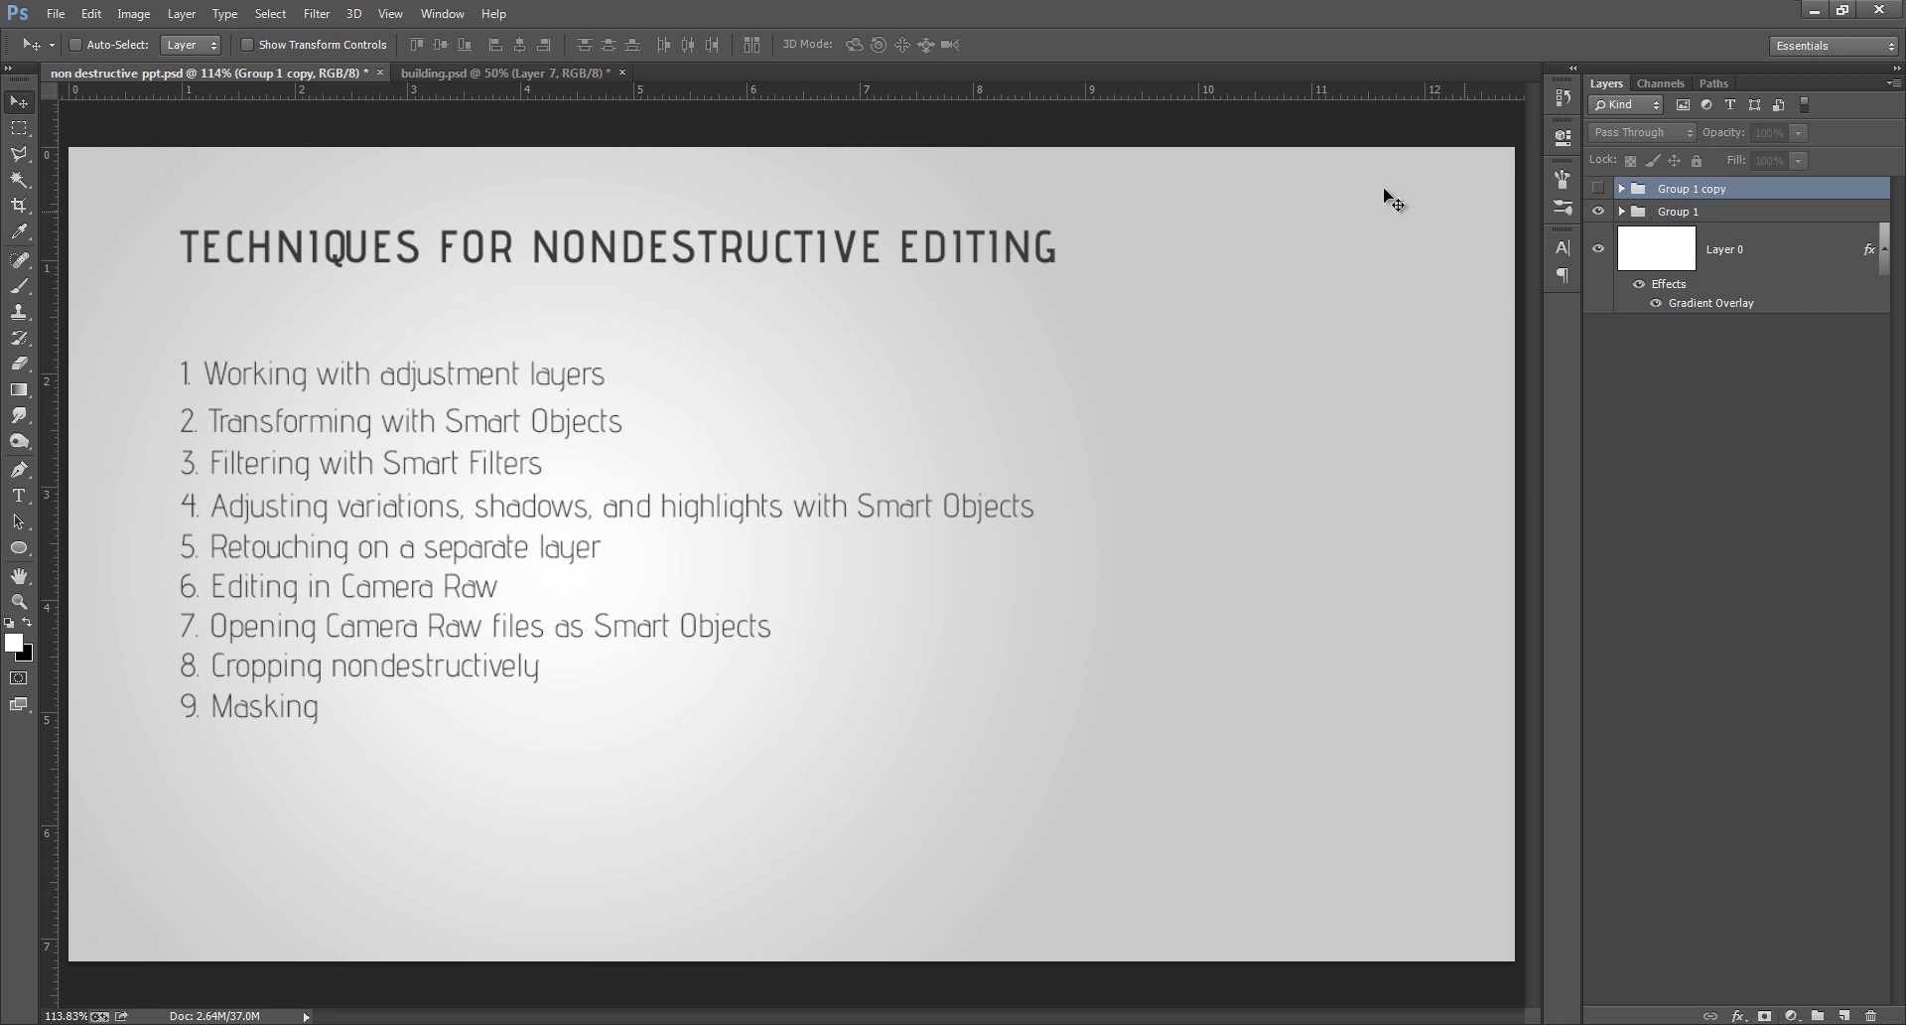
{"action": "left_click", "coordinate": [1791, 1014]}
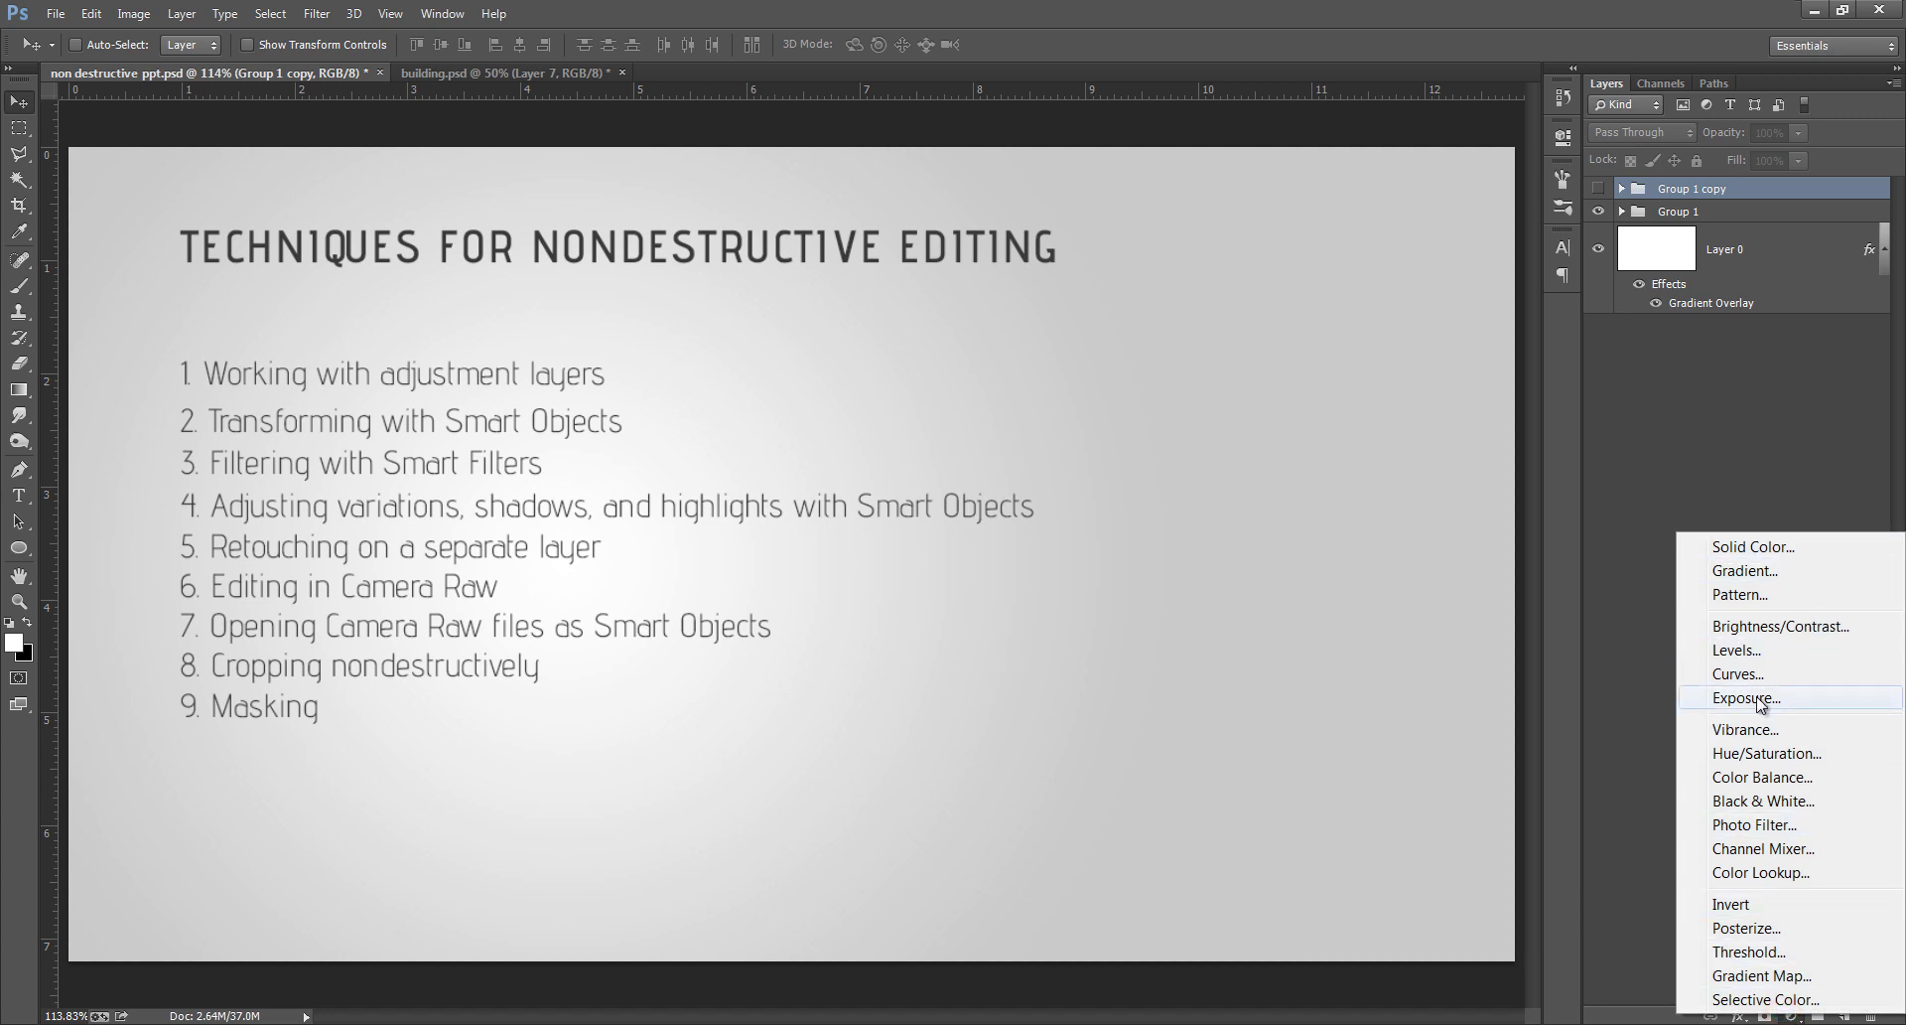
{"action": "left_click", "coordinate": [1677, 437]}
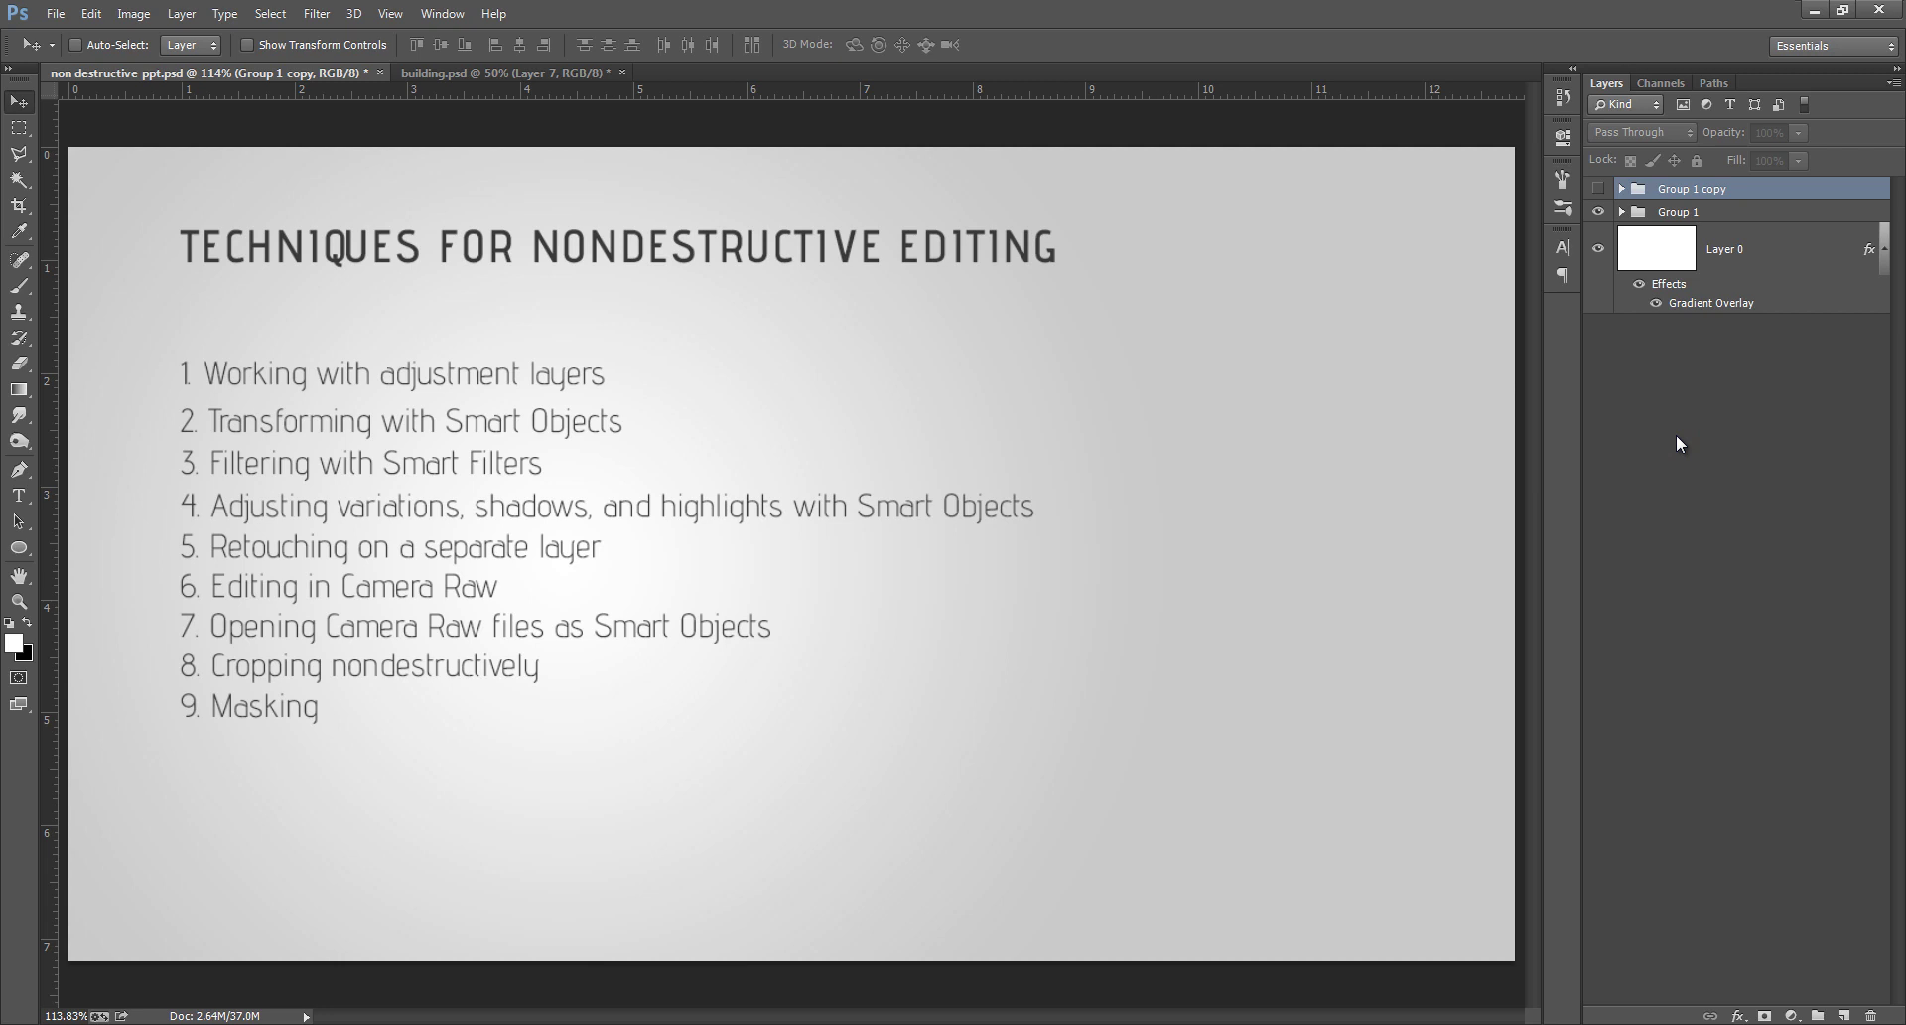
{"action": "right_click", "coordinate": [1743, 248]}
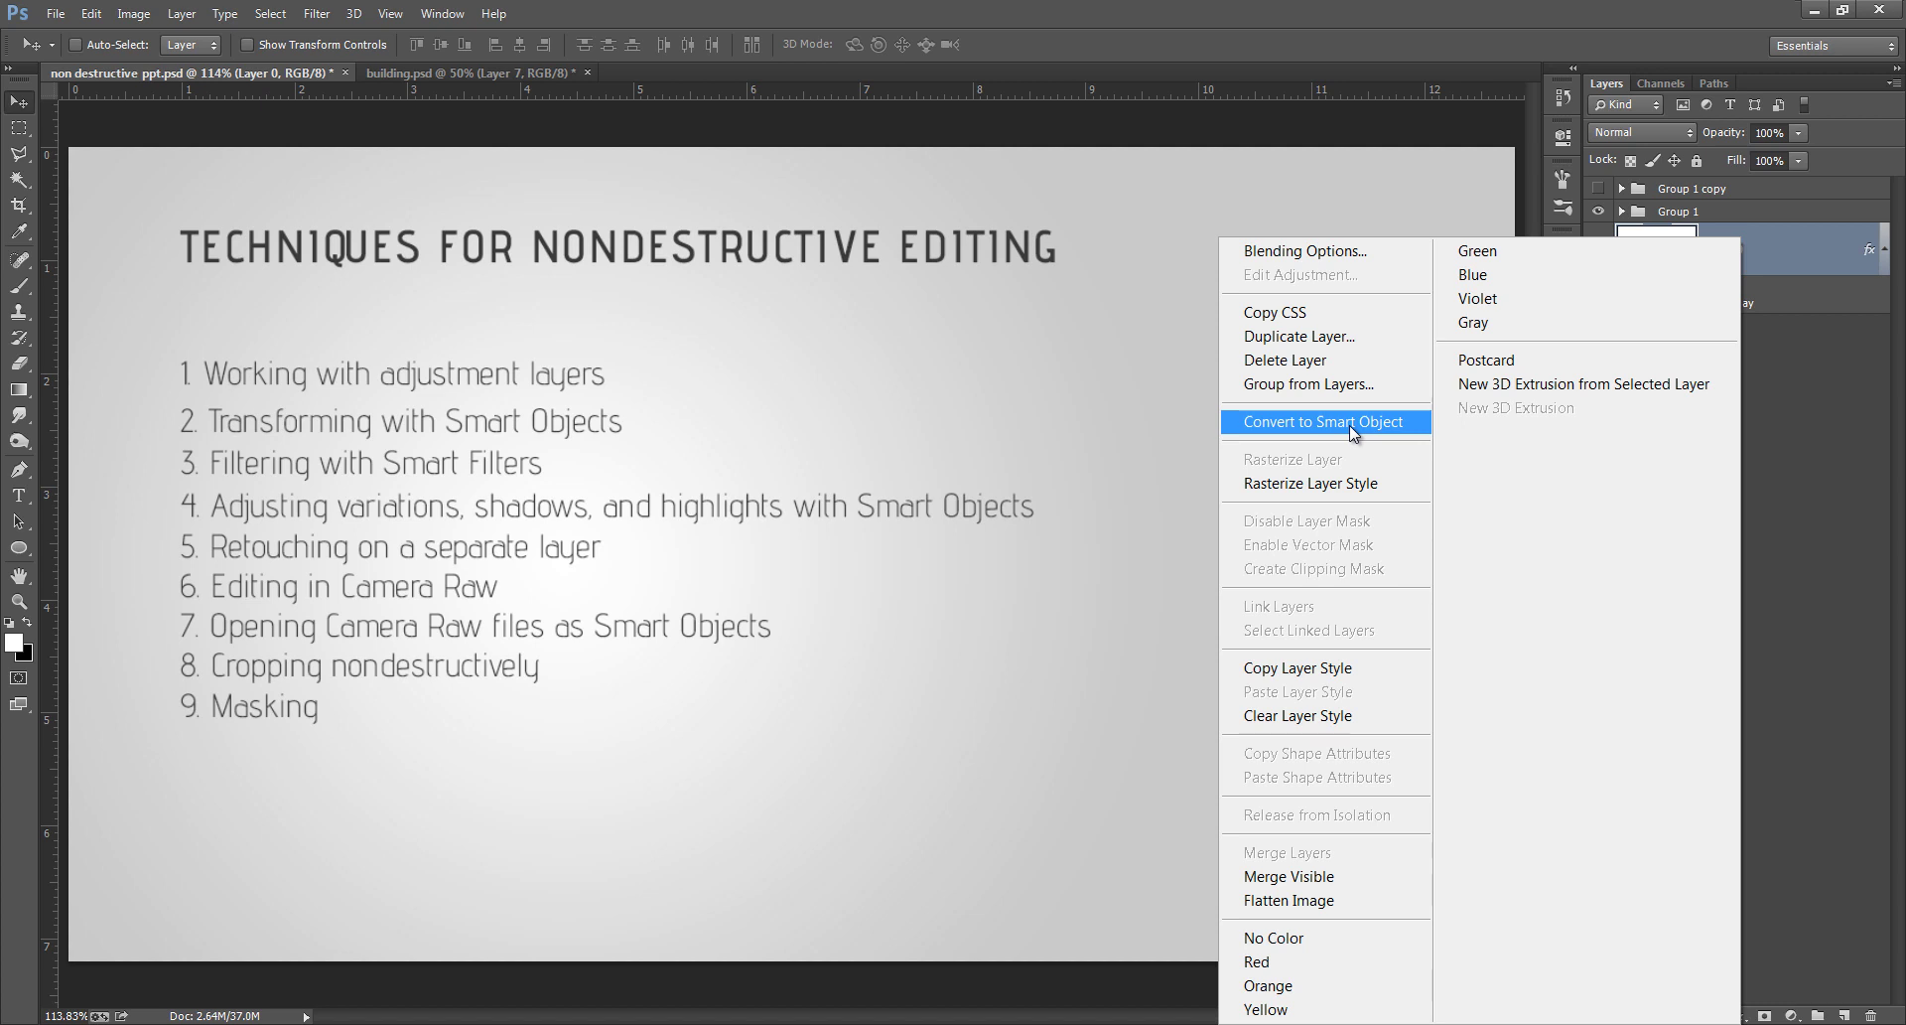
{"action": "left_click", "coordinate": [1784, 420]}
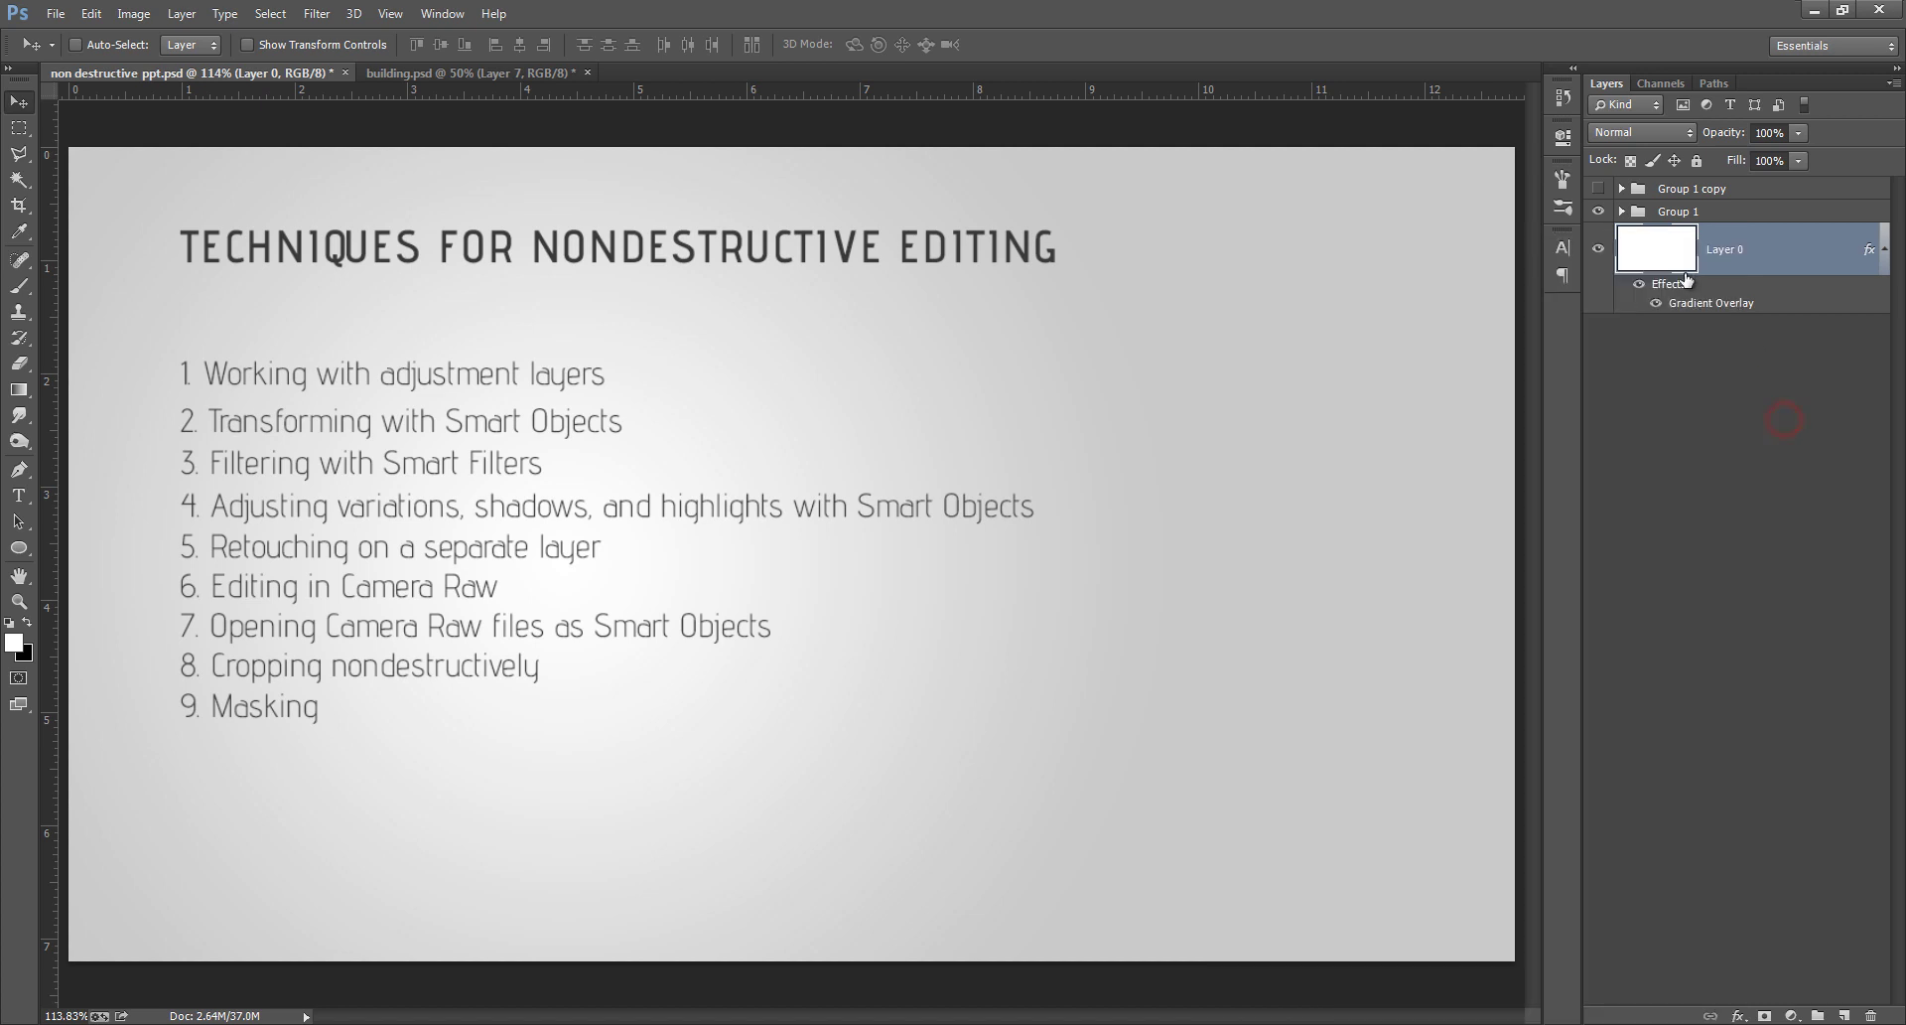
{"action": "left_click", "coordinate": [317, 13]}
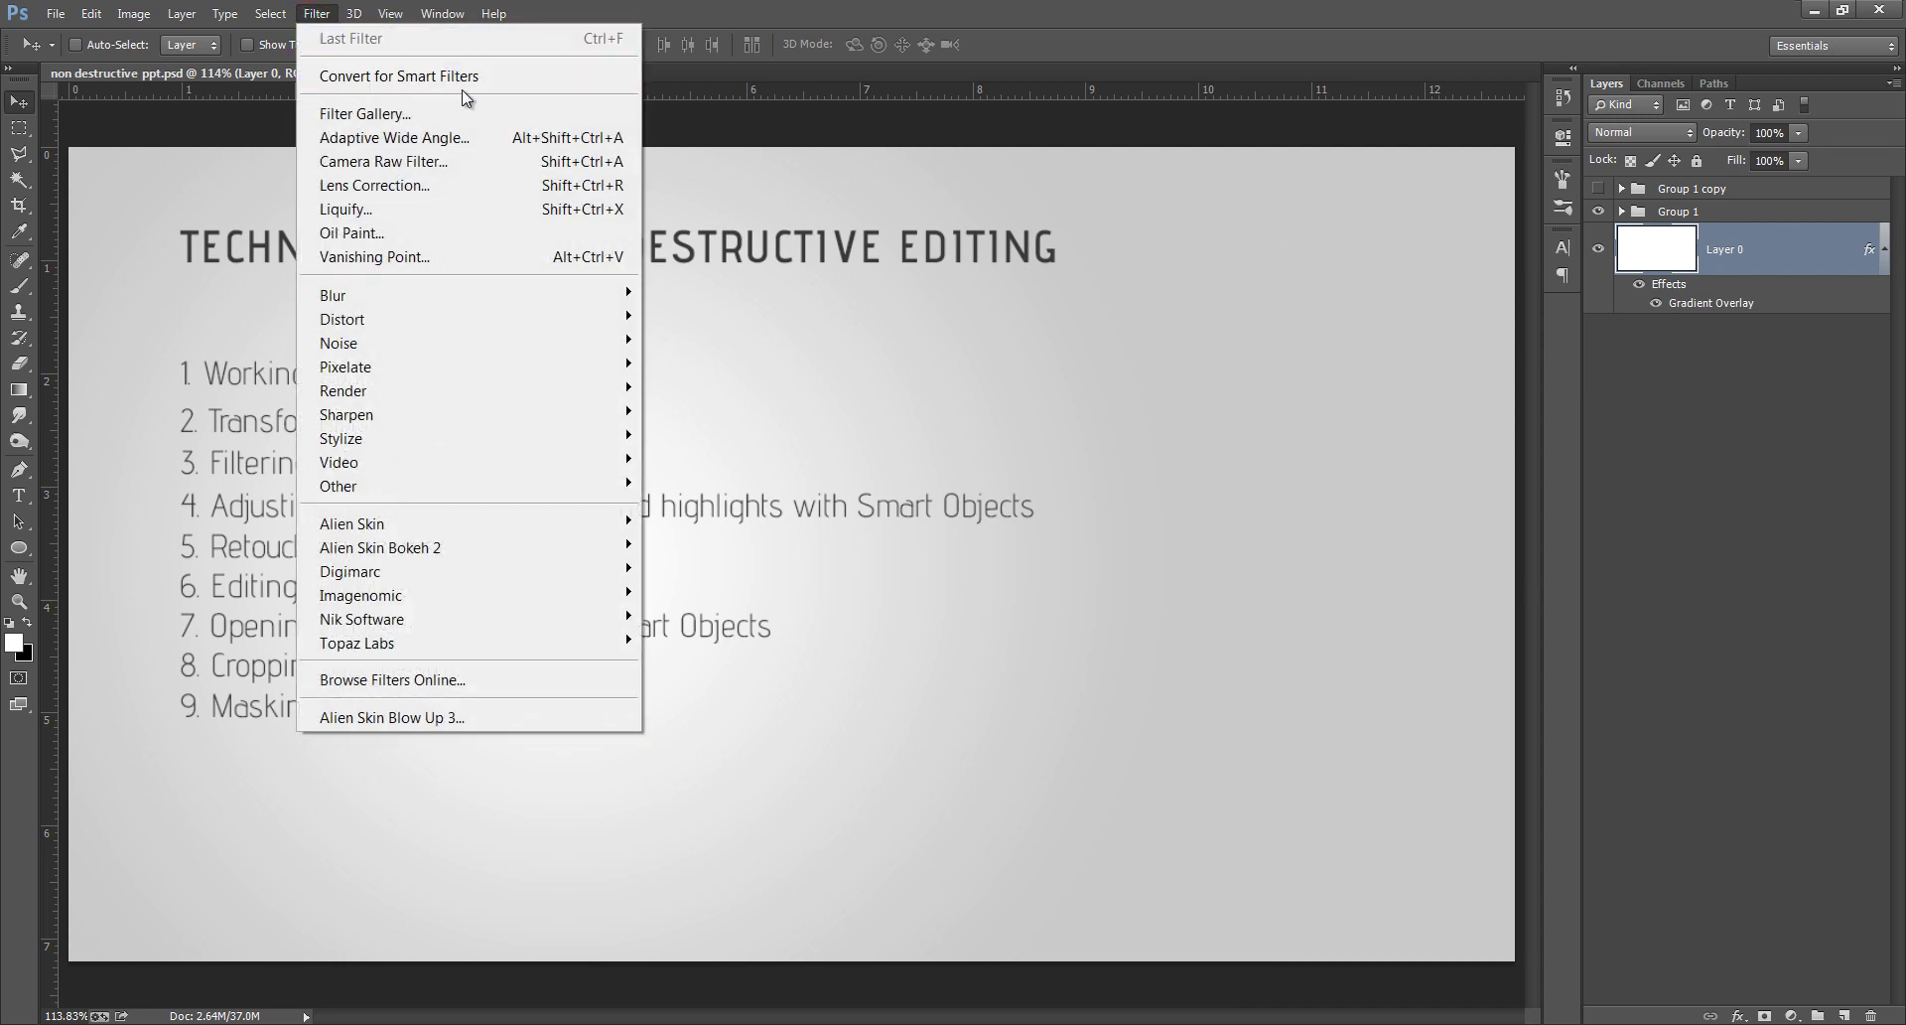
{"action": "left_click", "coordinate": [1215, 40]}
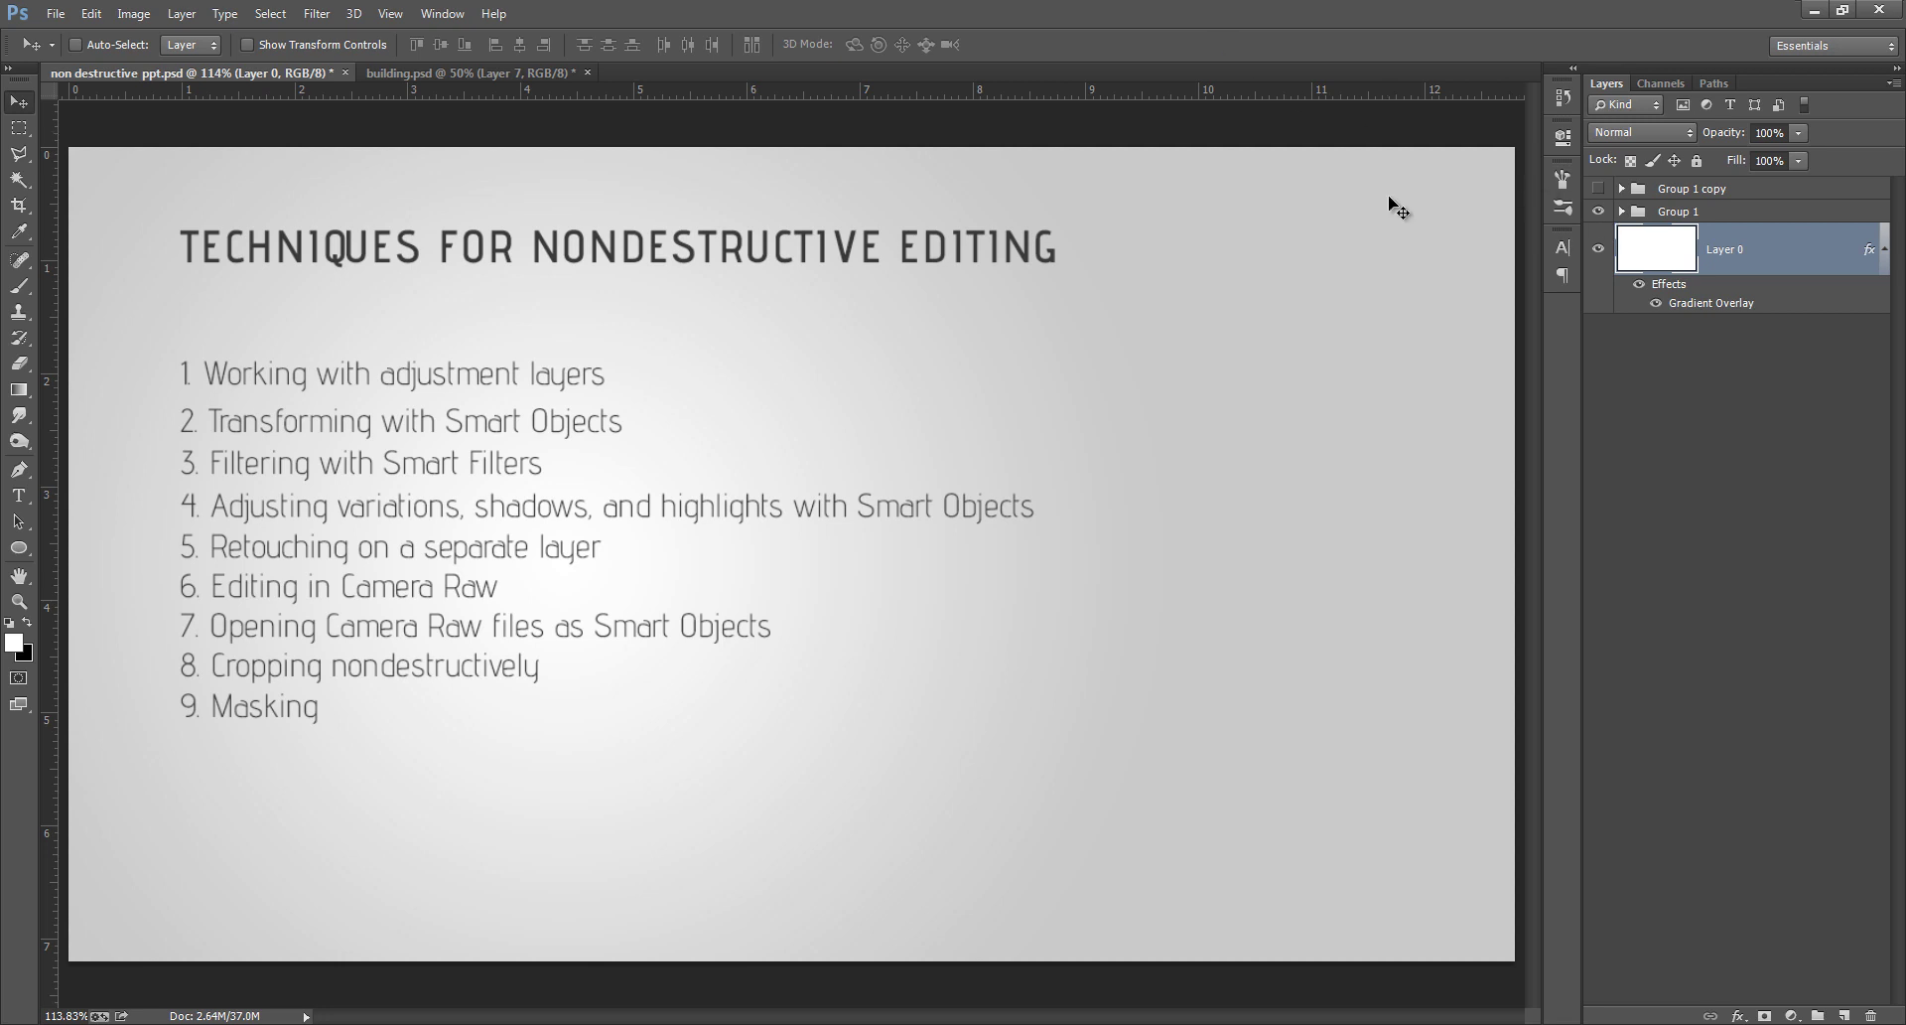
{"action": "left_click", "coordinate": [320, 16]}
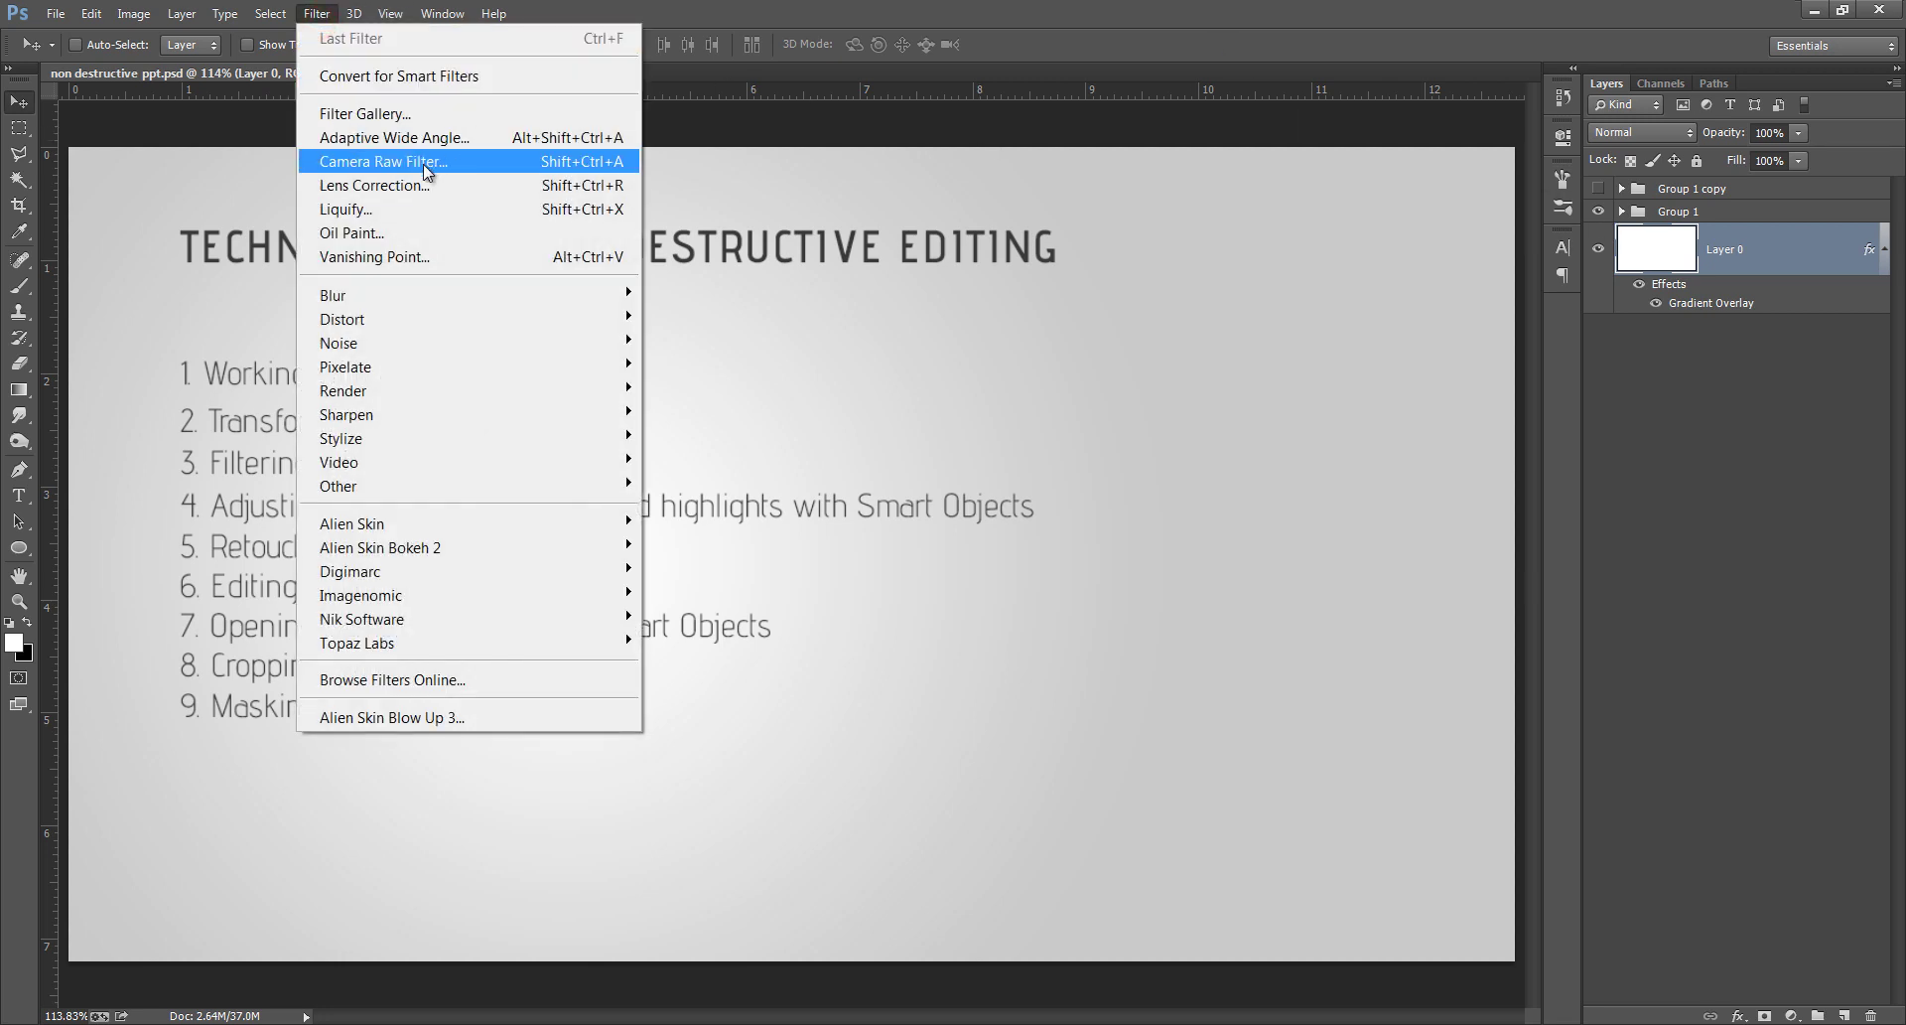
{"action": "left_click", "coordinate": [1047, 10]}
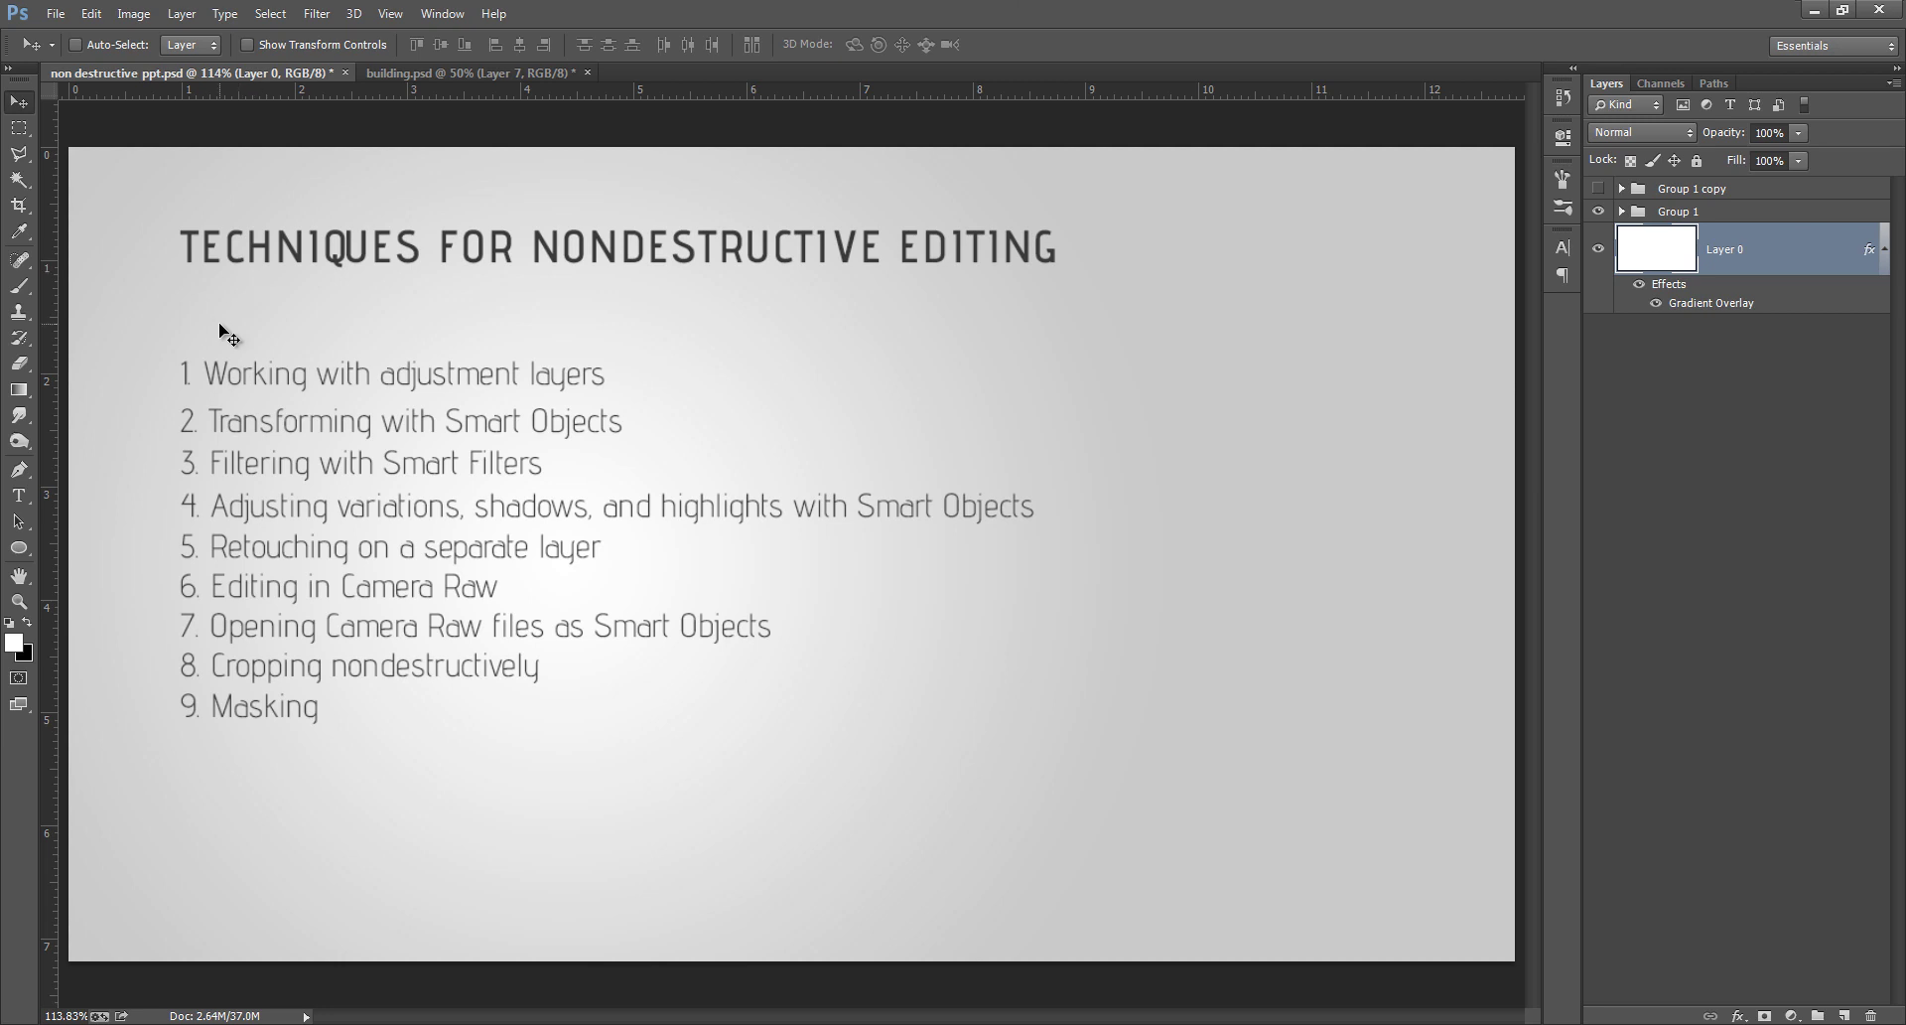
Switch from the Clone Stamp tool to the Spot Healing Brush tool
{"action": "left_click", "coordinate": [19, 311]}
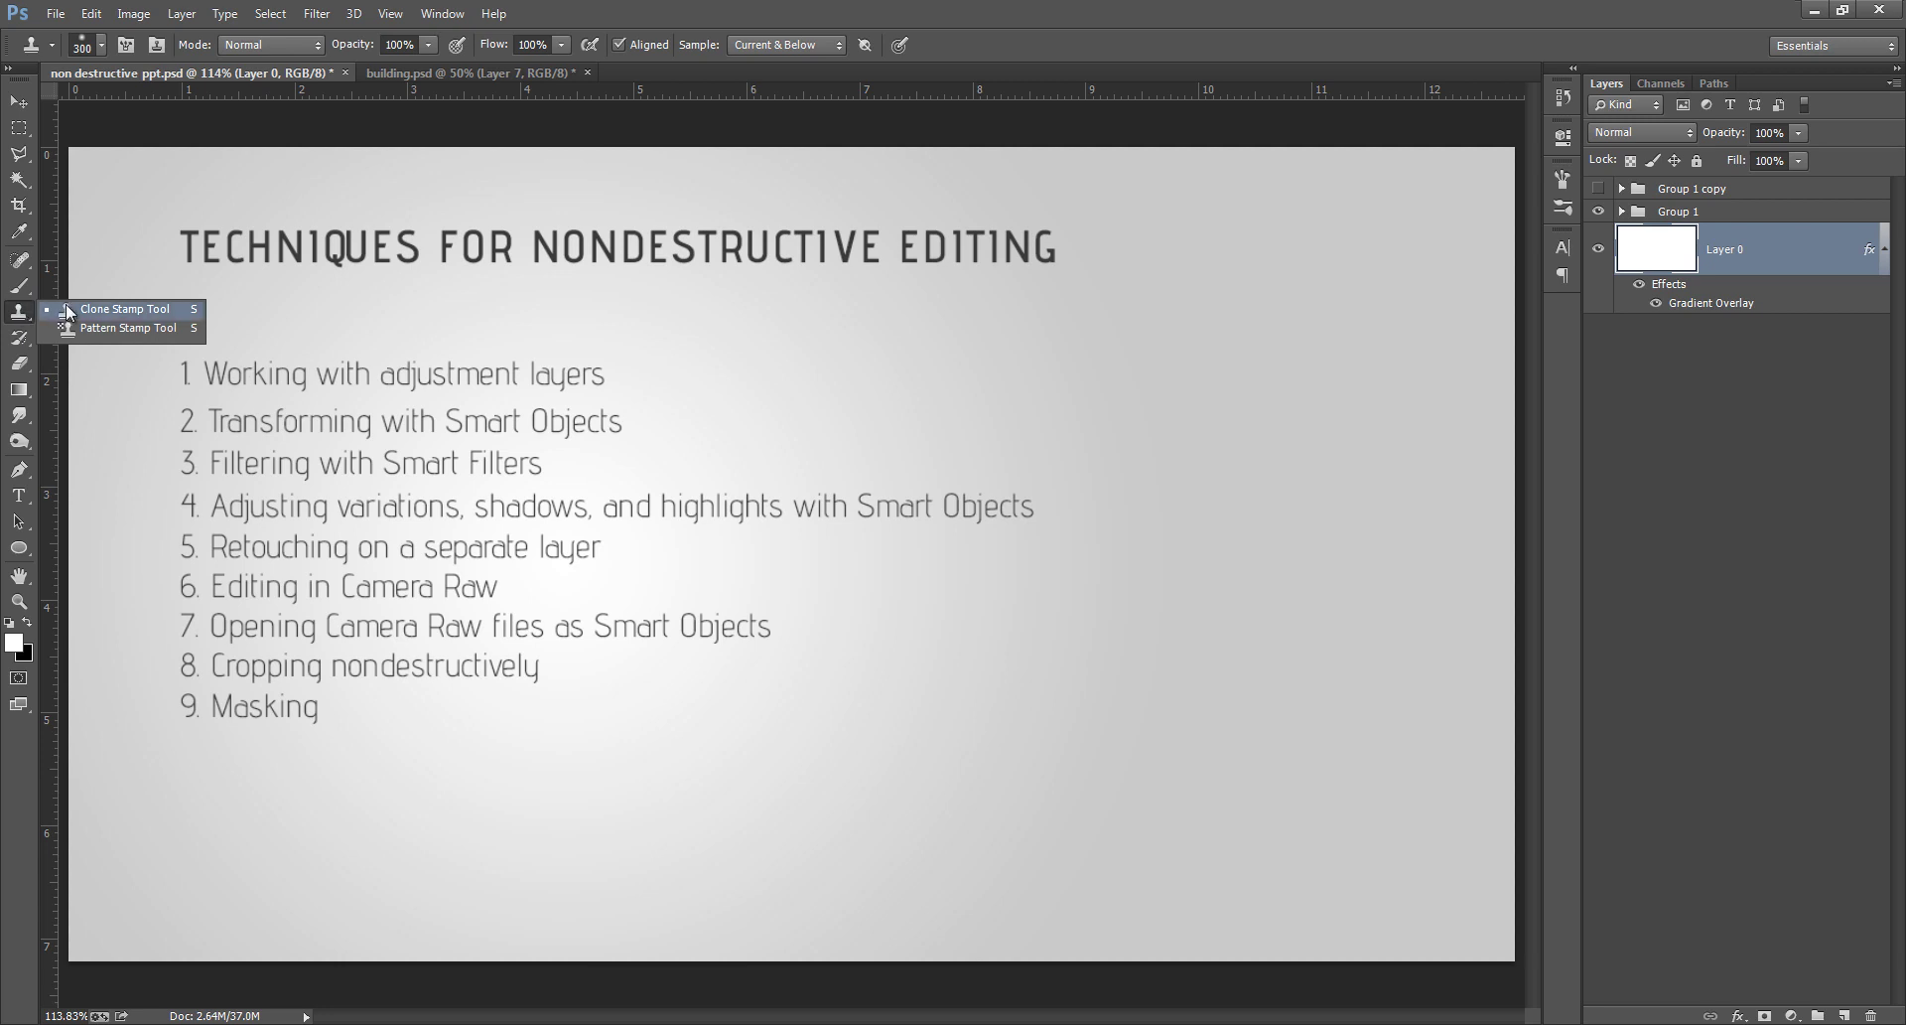
{"action": "left_click", "coordinate": [20, 260]}
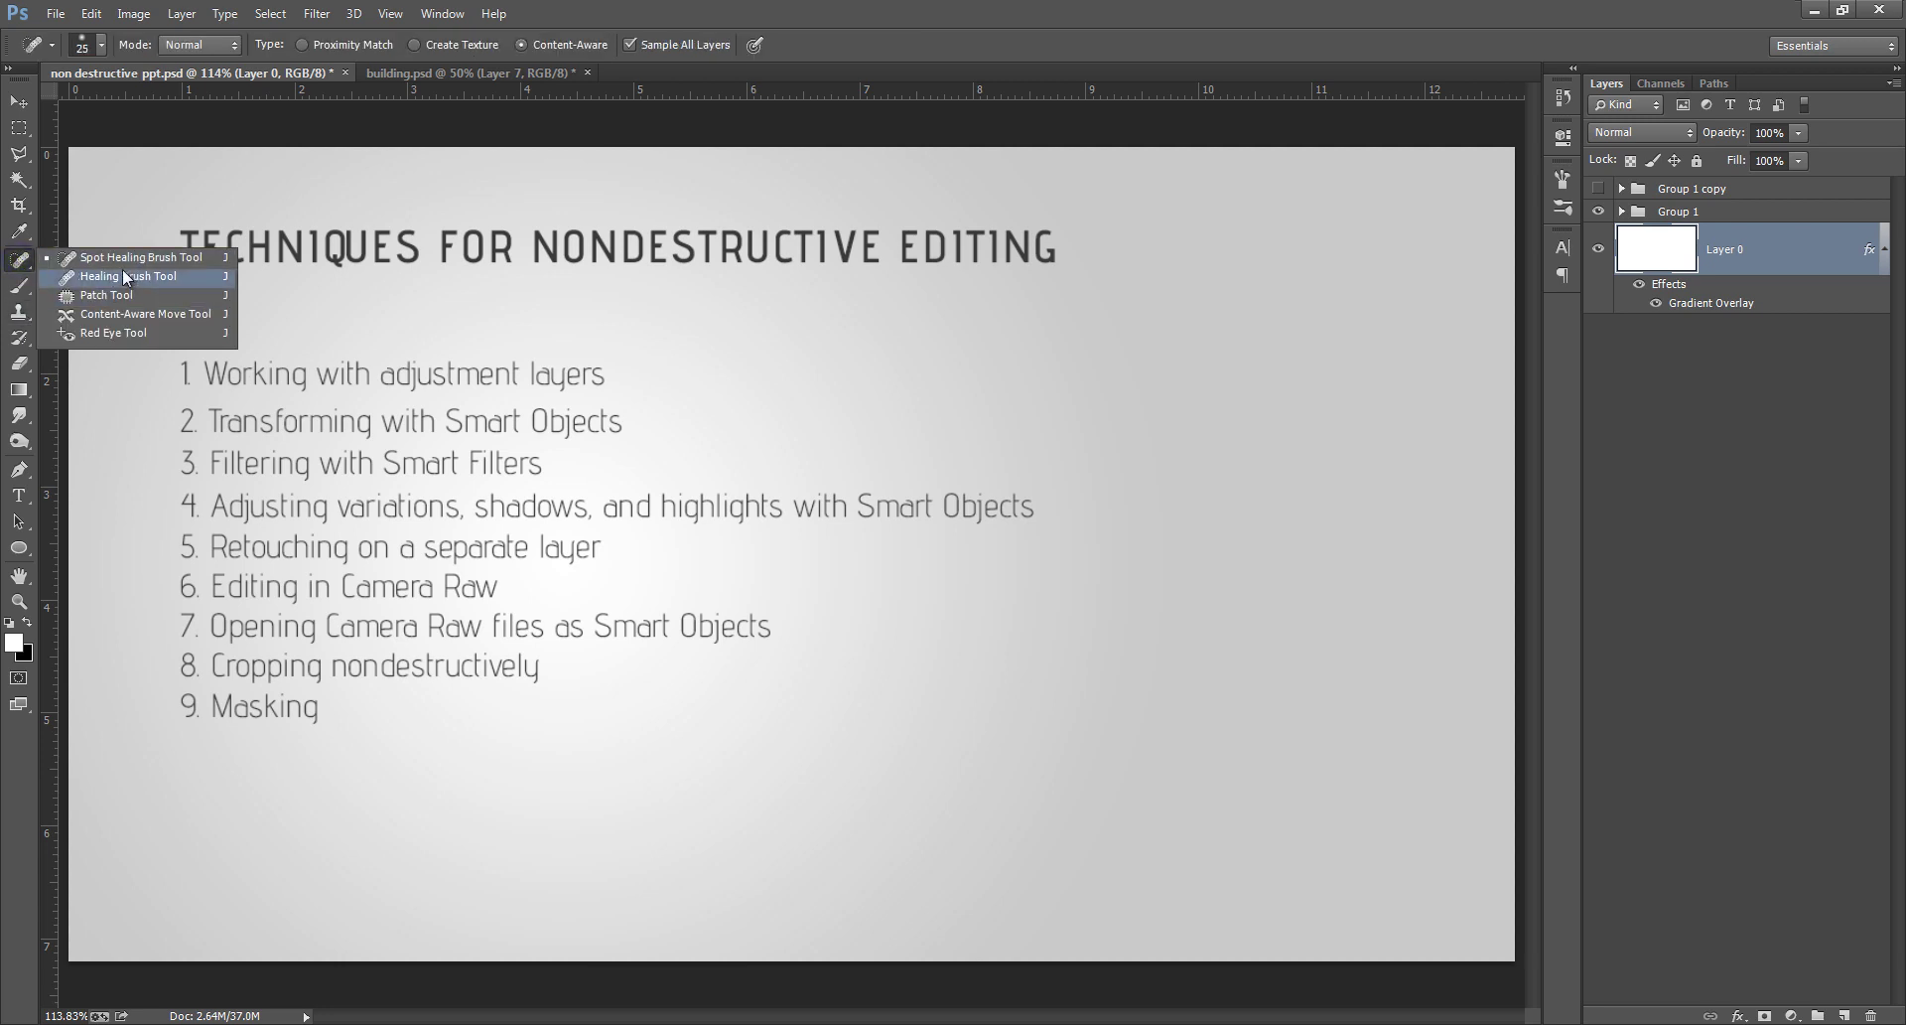
{"action": "left_click", "coordinate": [1099, 33]}
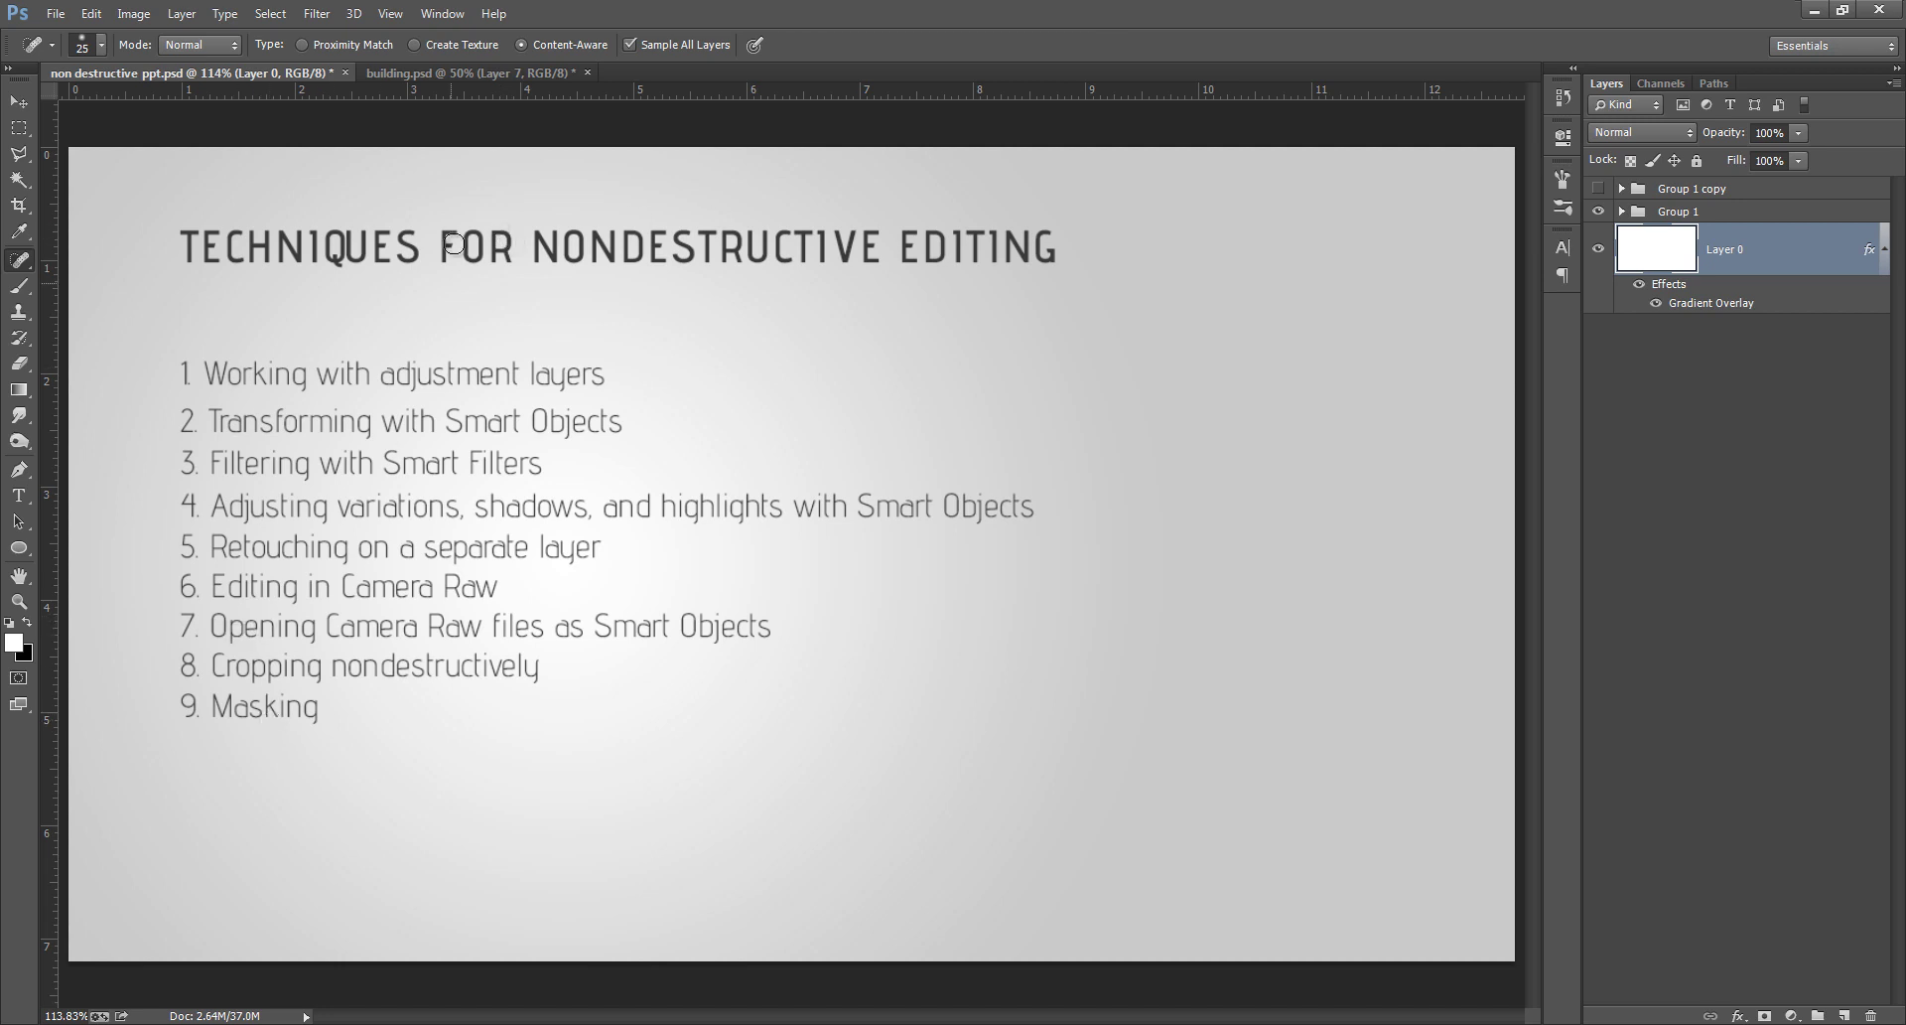
{"action": "left_click", "coordinate": [491, 74]}
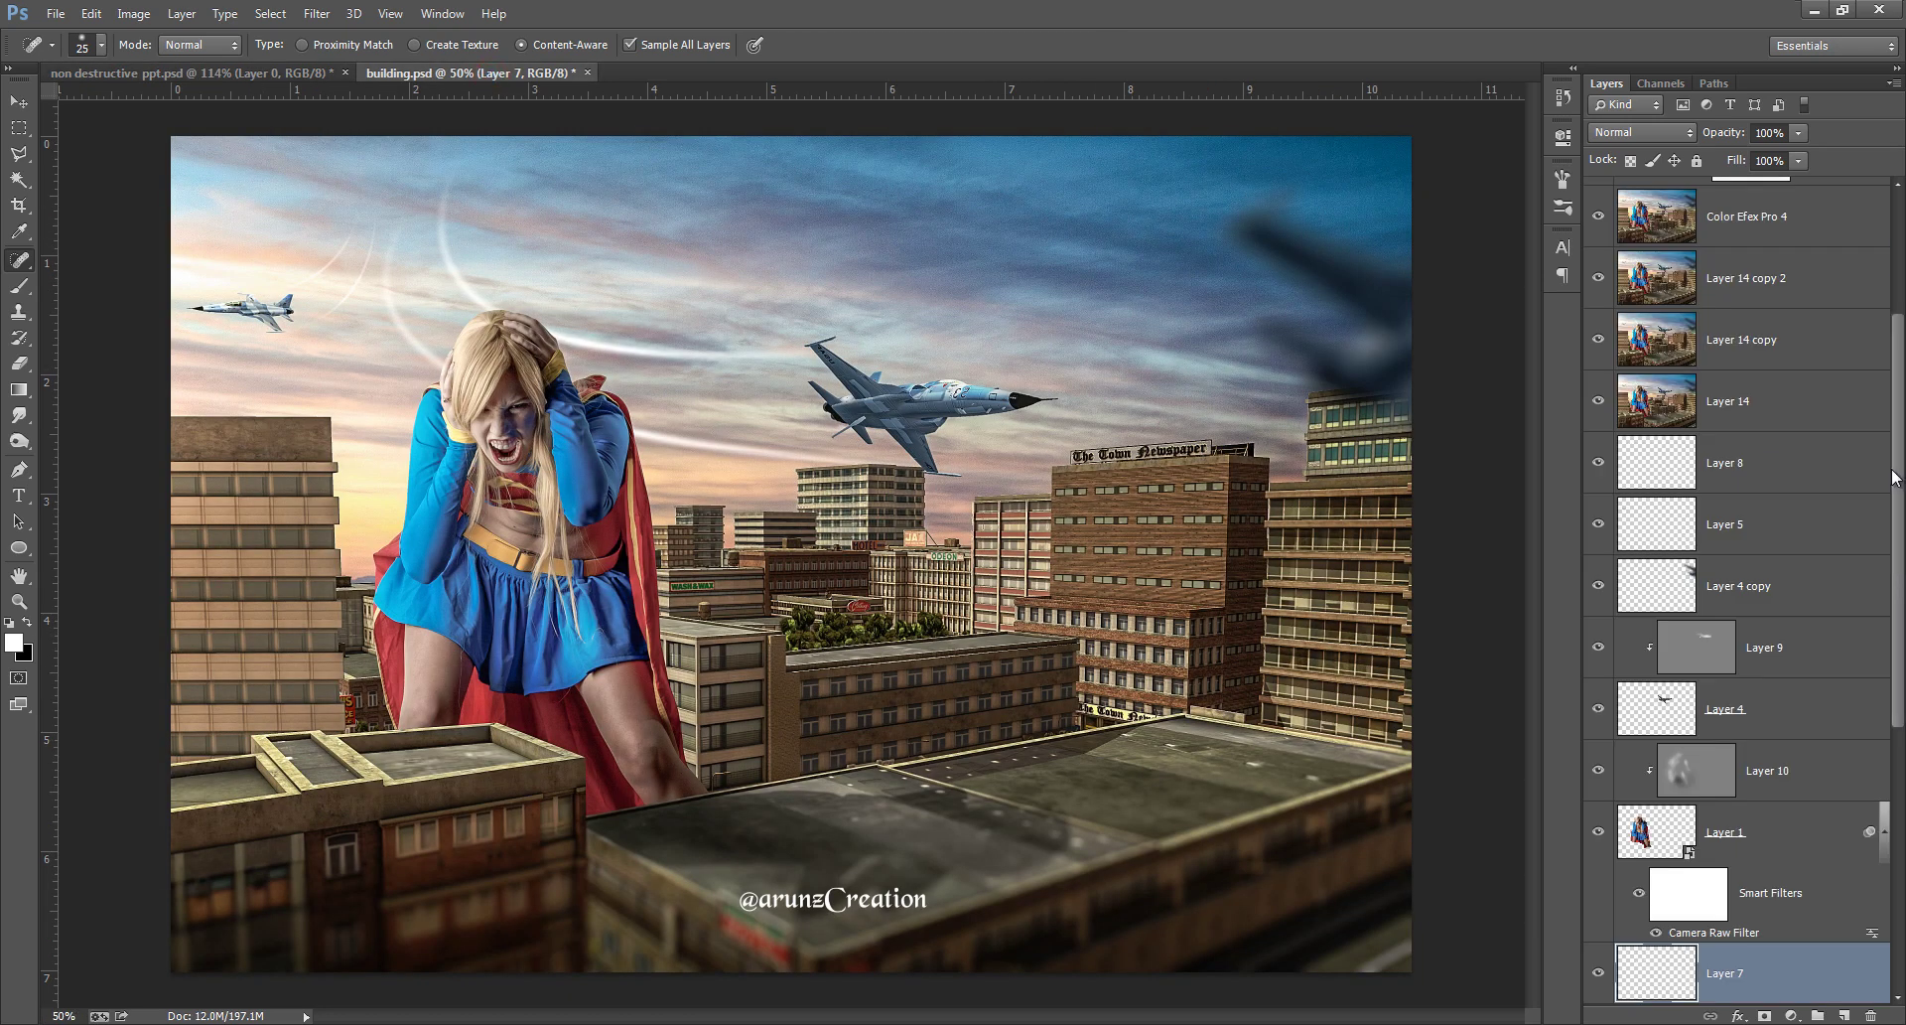
{"action": "scroll", "coordinate": [1800, 609], "scroll_direction": "down", "scroll_amount": 5}
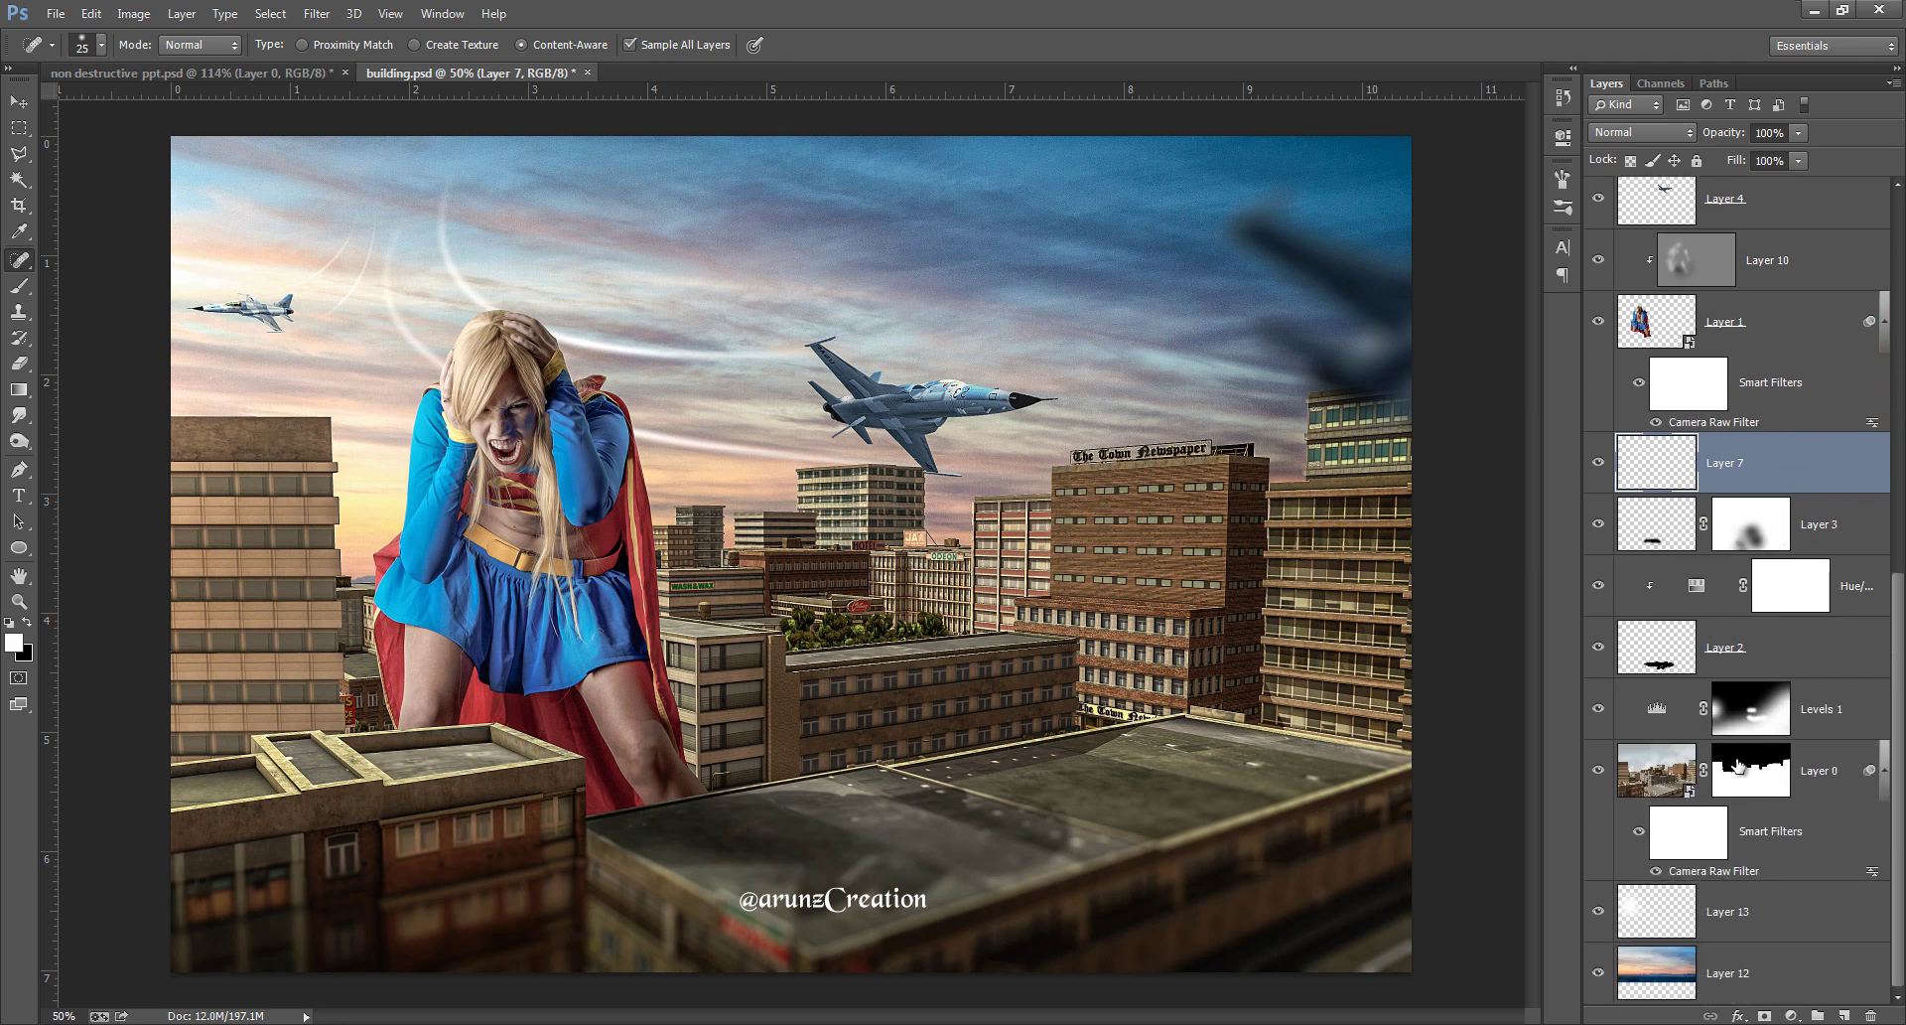
{"action": "left_click", "coordinate": [318, 73]}
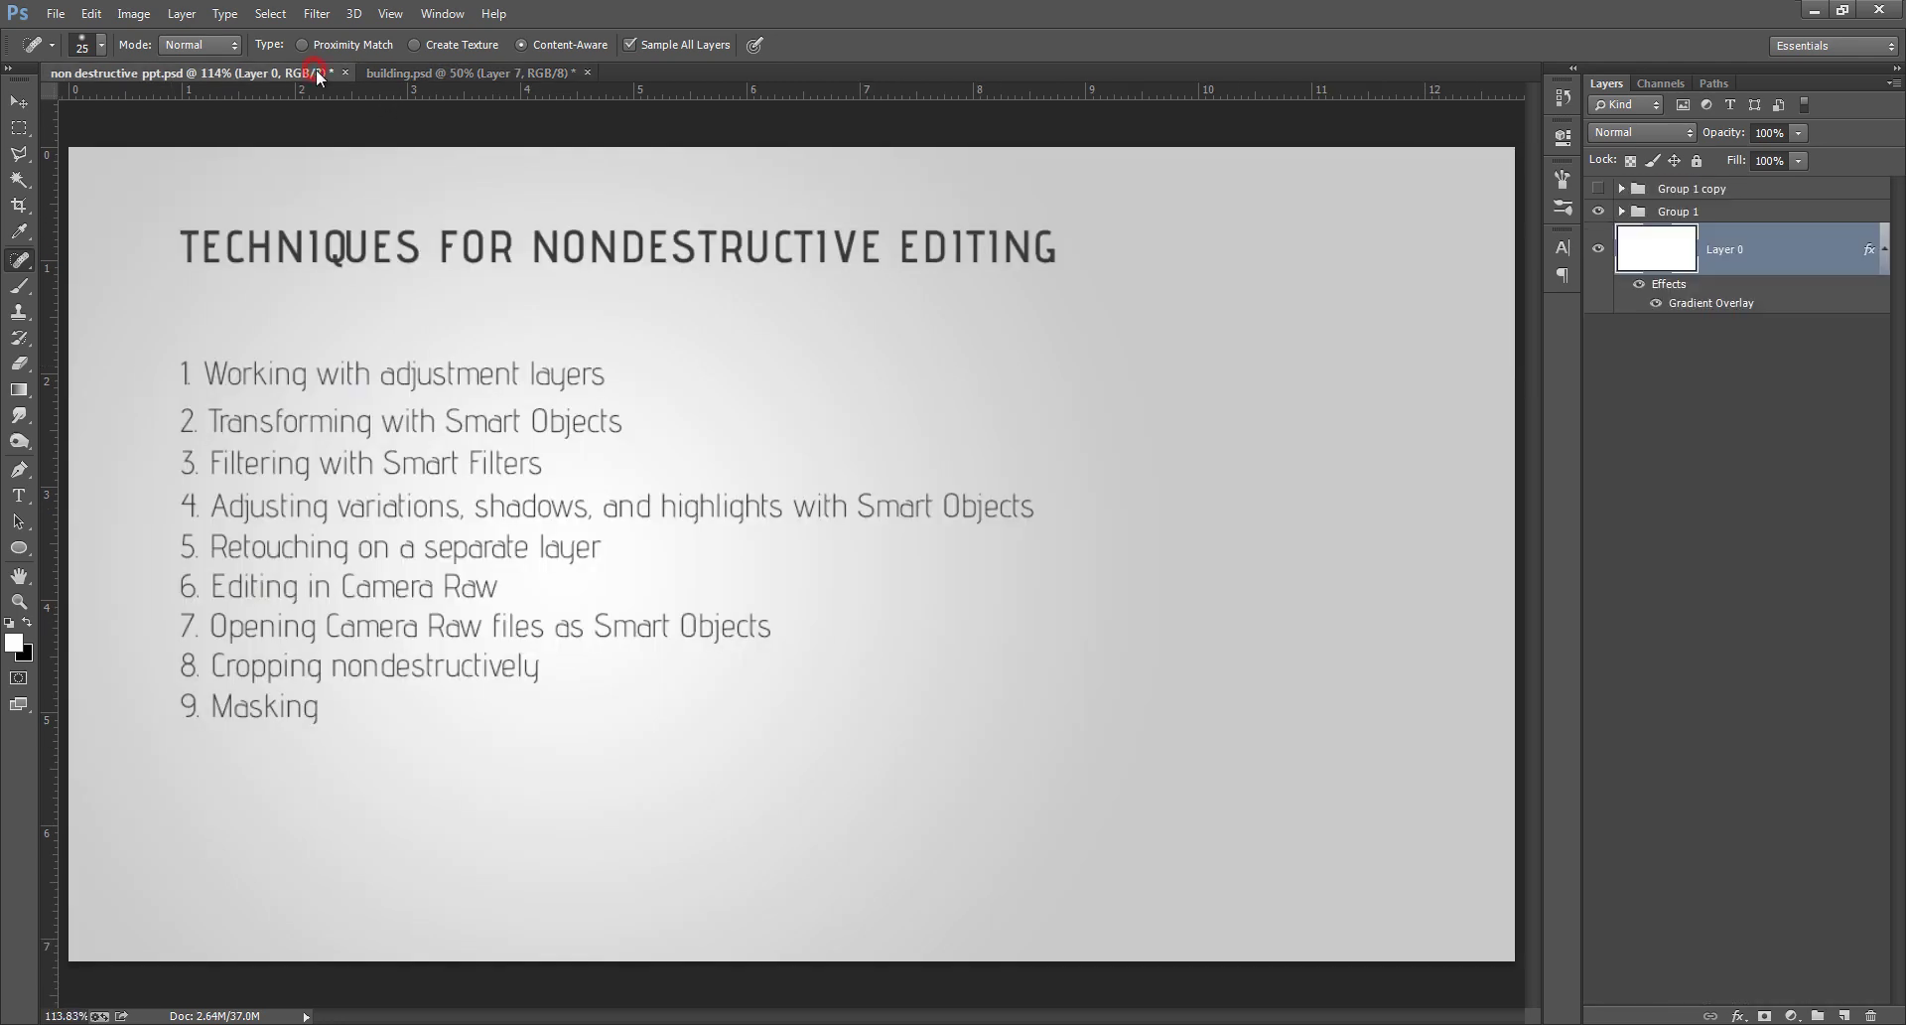